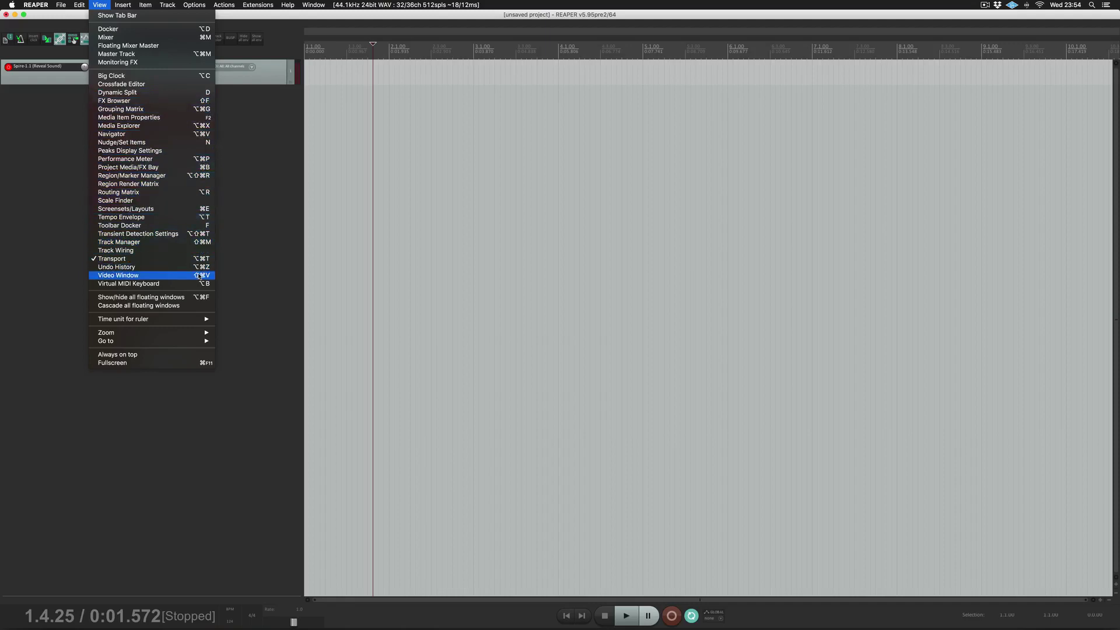
{"action": "mouse_move", "coordinate": [126, 4]}
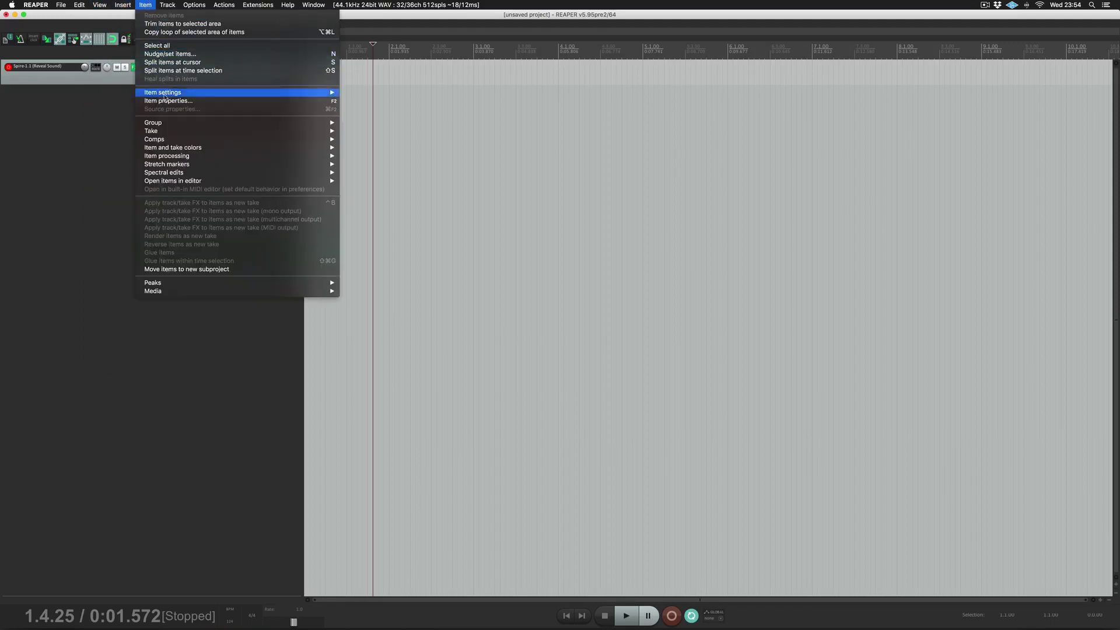
{"action": "mouse_move", "coordinate": [156, 132]}
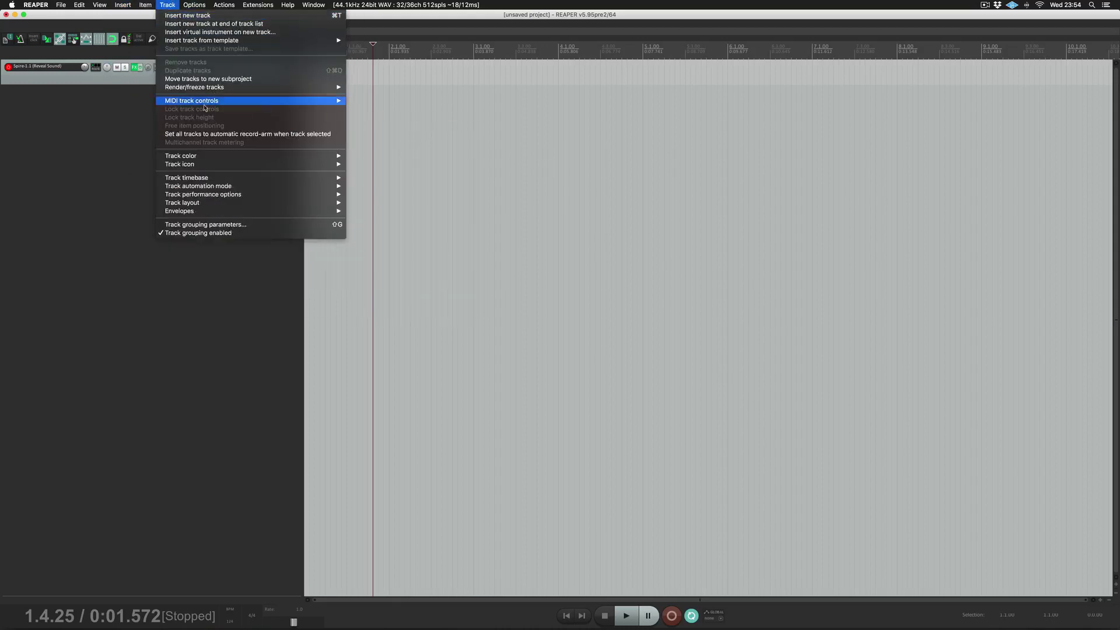
{"action": "mouse_move", "coordinate": [194, 215]}
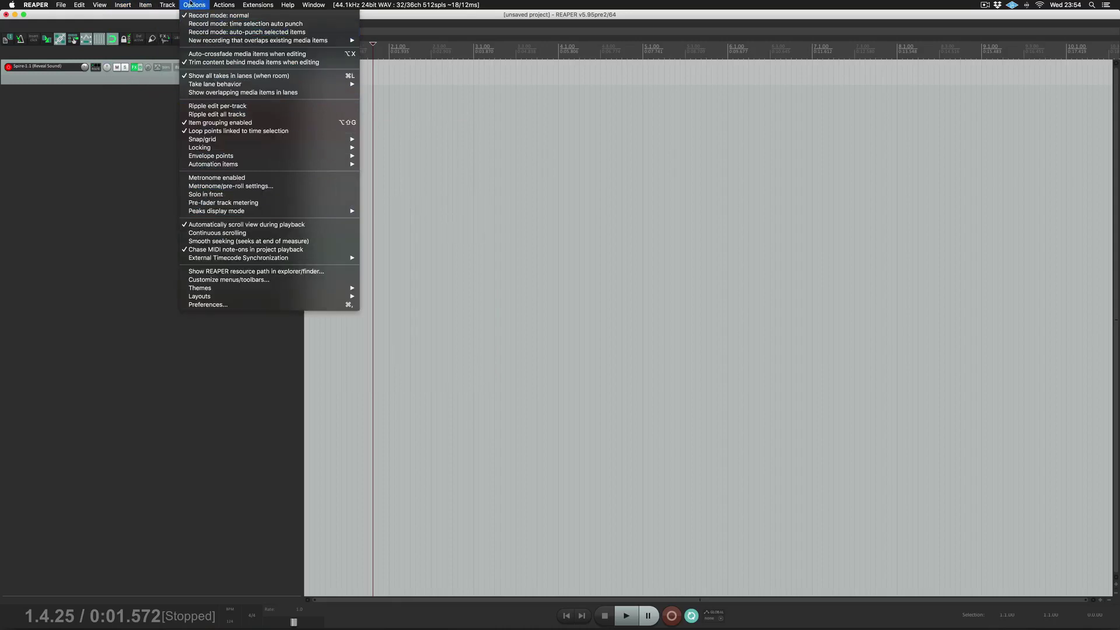
{"action": "left_click", "coordinate": [112, 170]}
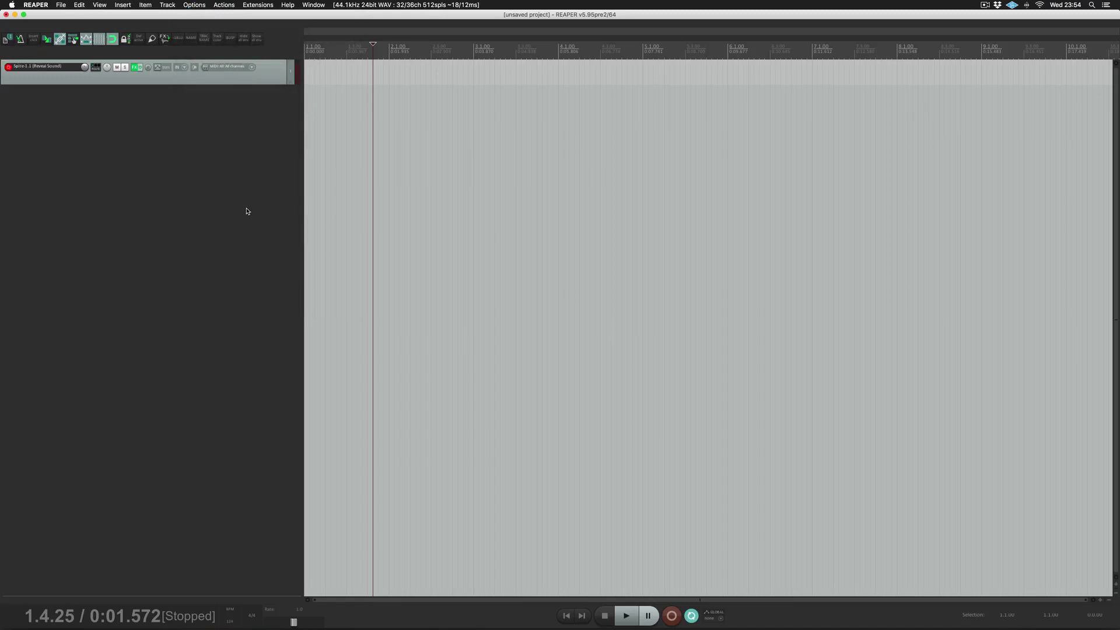
{"action": "left_click", "coordinate": [404, 213]}
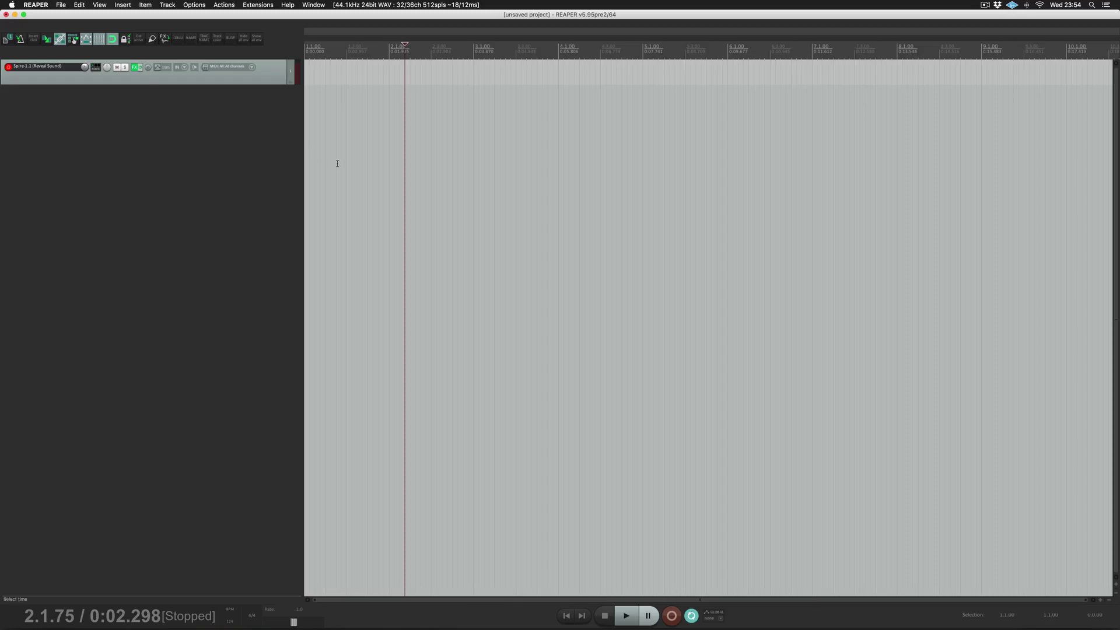
Enlarge the height of the Spire-1.1 track and enable the metronome.
{"action": "left_click", "coordinate": [356, 161]}
{"action": "scroll", "coordinate": [371, 169], "scroll_direction": "up", "scroll_amount": 3}
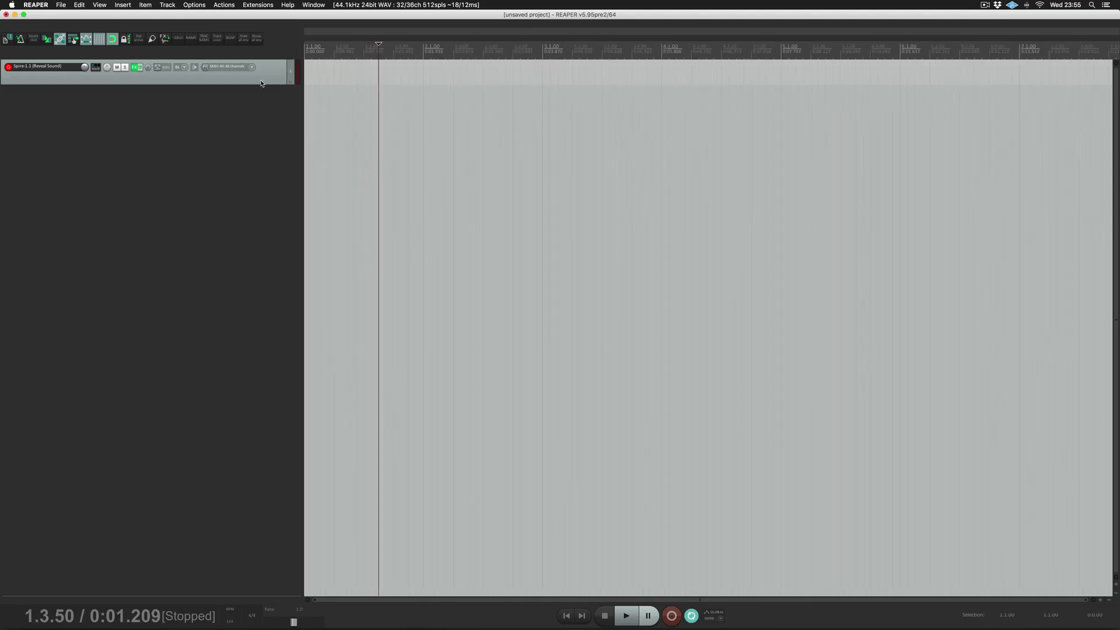
{"action": "left_click_drag", "start_coordinate": [264, 85], "coordinate": [264, 226]}
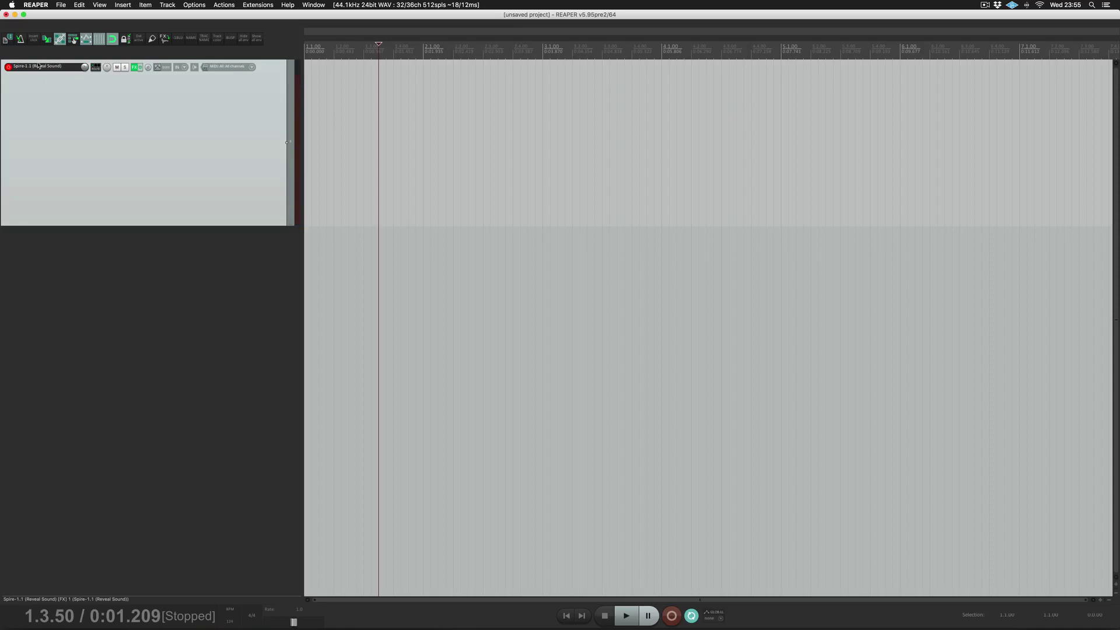
{"action": "right_click", "coordinate": [21, 45]}
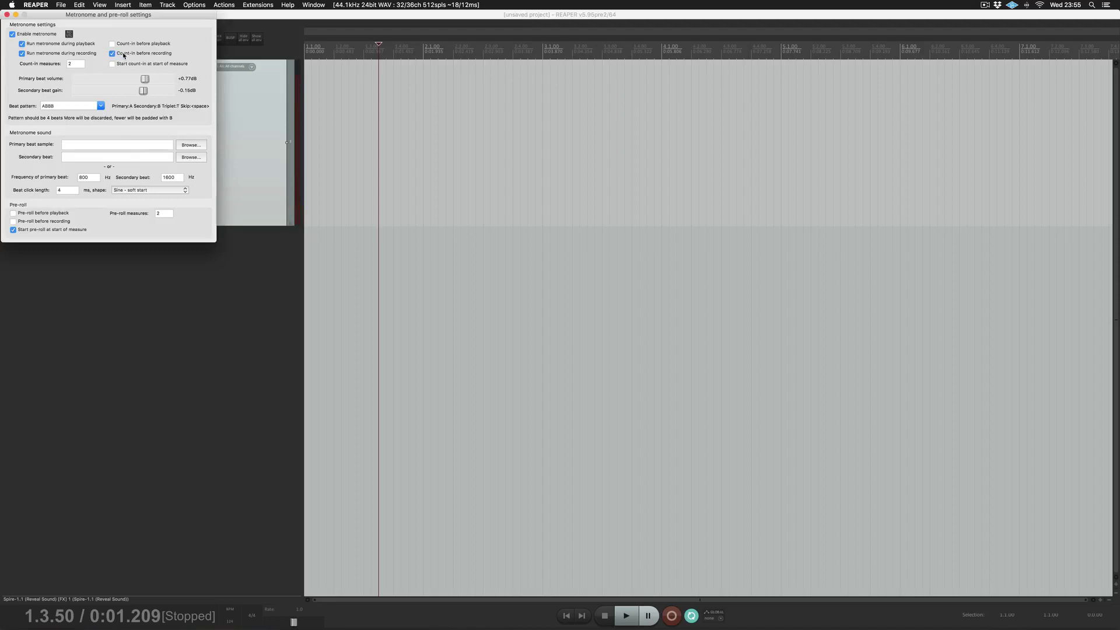
{"action": "left_click", "coordinate": [7, 14]}
Record a MIDI take of chords on the Spire-1.1 track from the project start and save the recorded file.
{"action": "left_click", "coordinate": [349, 110]}
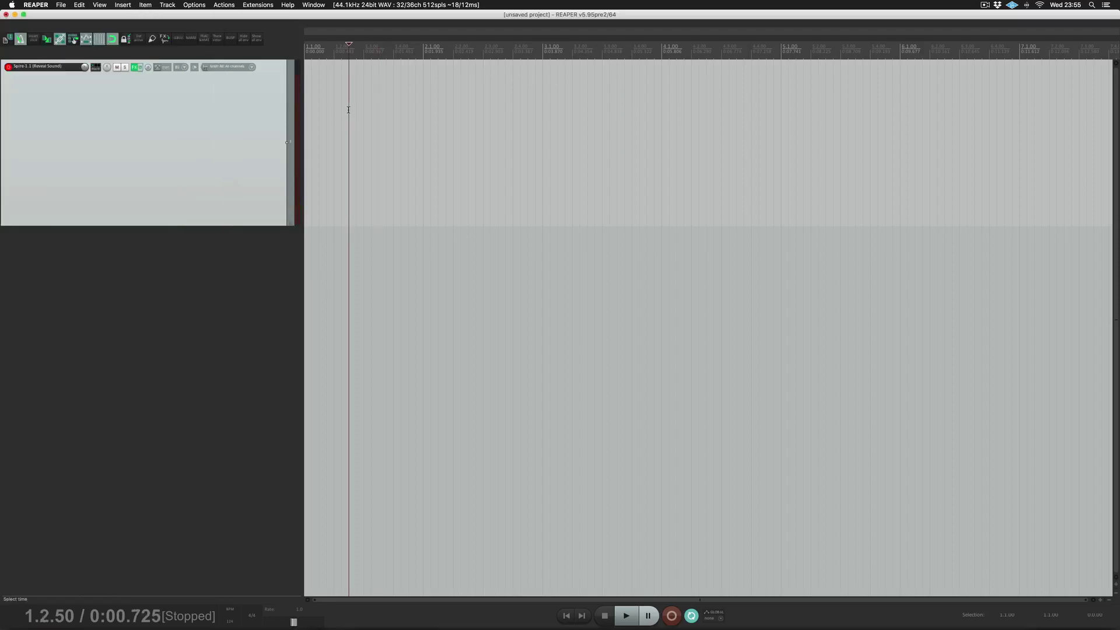
{"action": "key", "text": "Home"}
{"action": "key", "text": "super+r"}
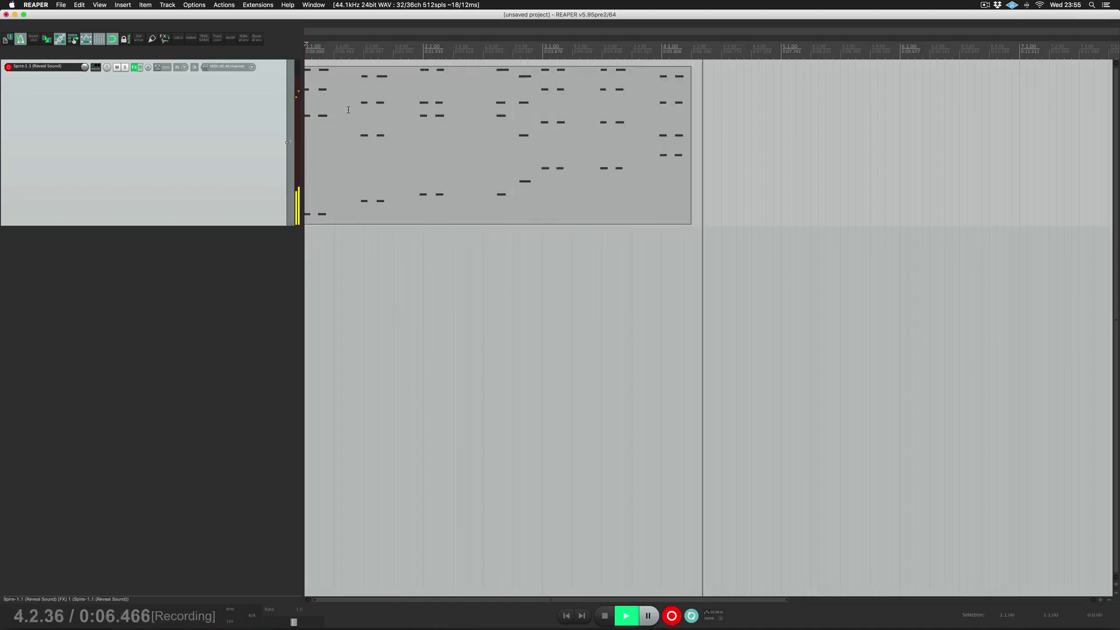
{"action": "key", "text": "space"}
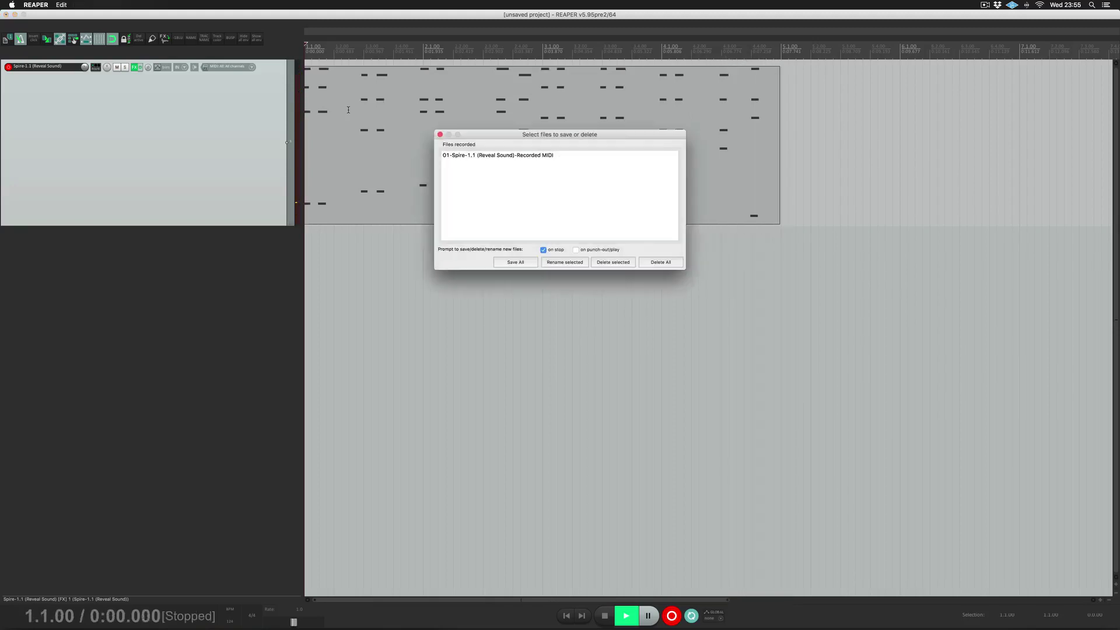
{"action": "left_click", "coordinate": [515, 262]}
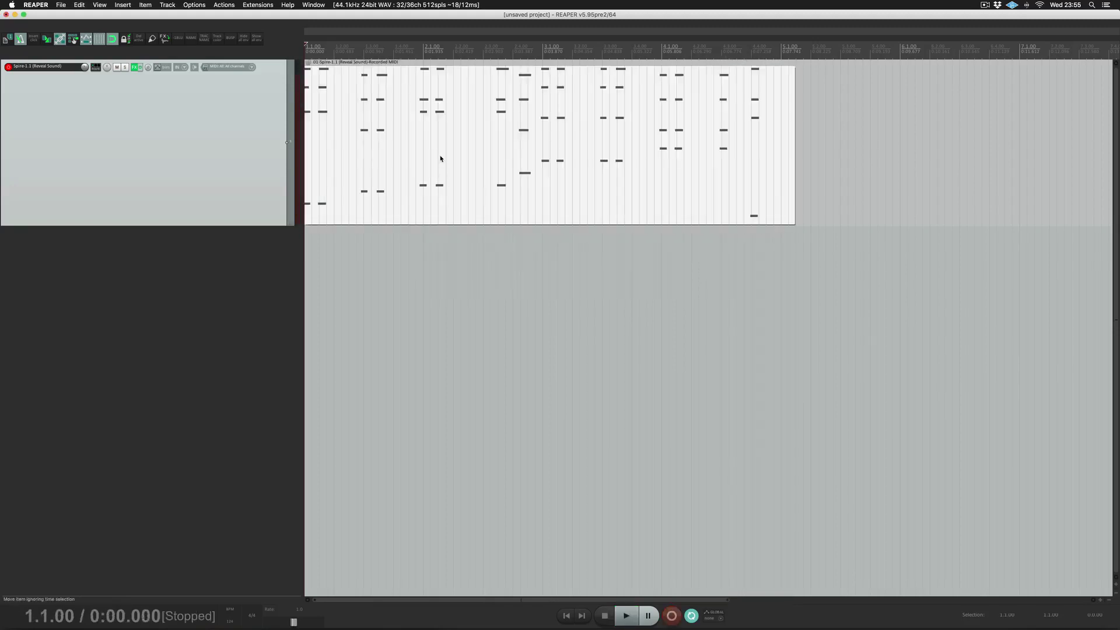
Open the recorded MIDI item in the MIDI editor.
{"action": "double_click", "coordinate": [441, 158]}
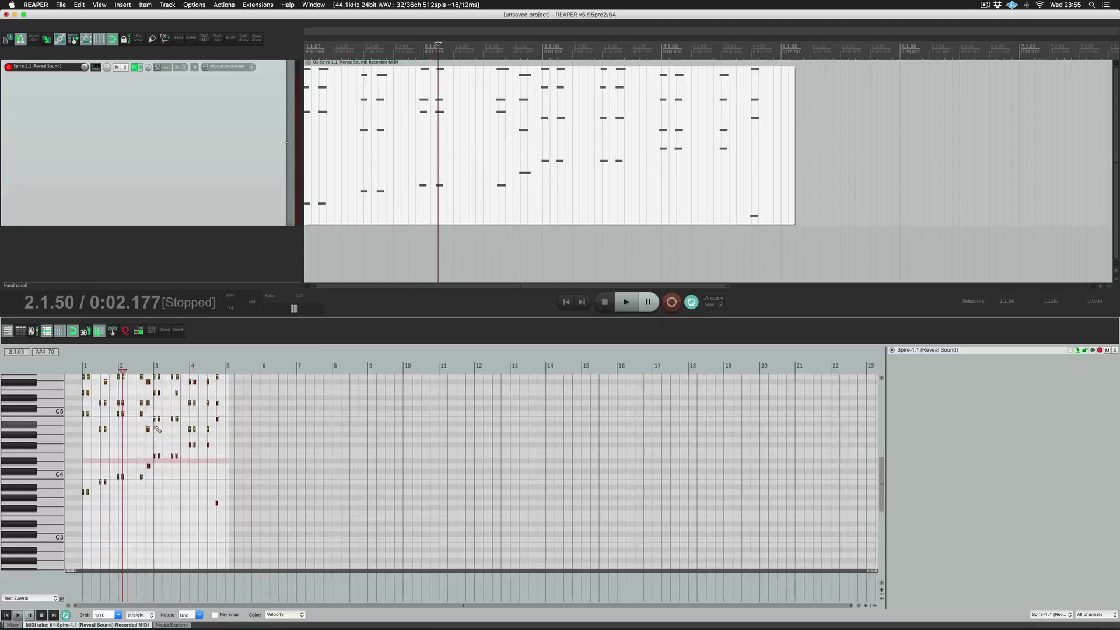
{"action": "scroll", "coordinate": [158, 429], "scroll_direction": "up", "scroll_amount": 8}
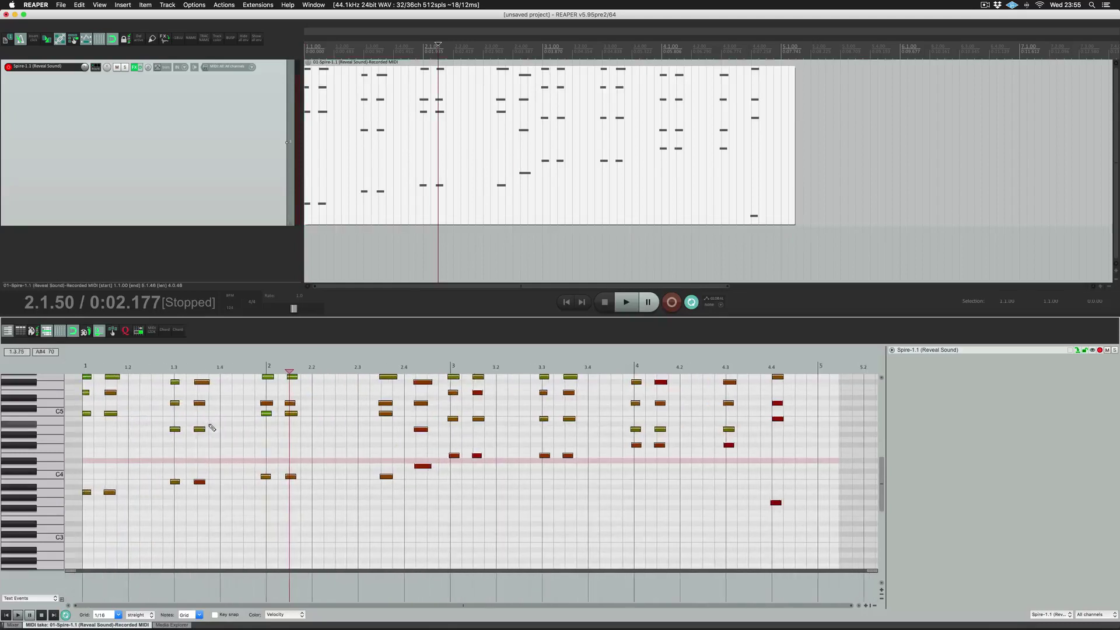
{"action": "scroll", "coordinate": [212, 428], "scroll_direction": "up", "scroll_amount": 1}
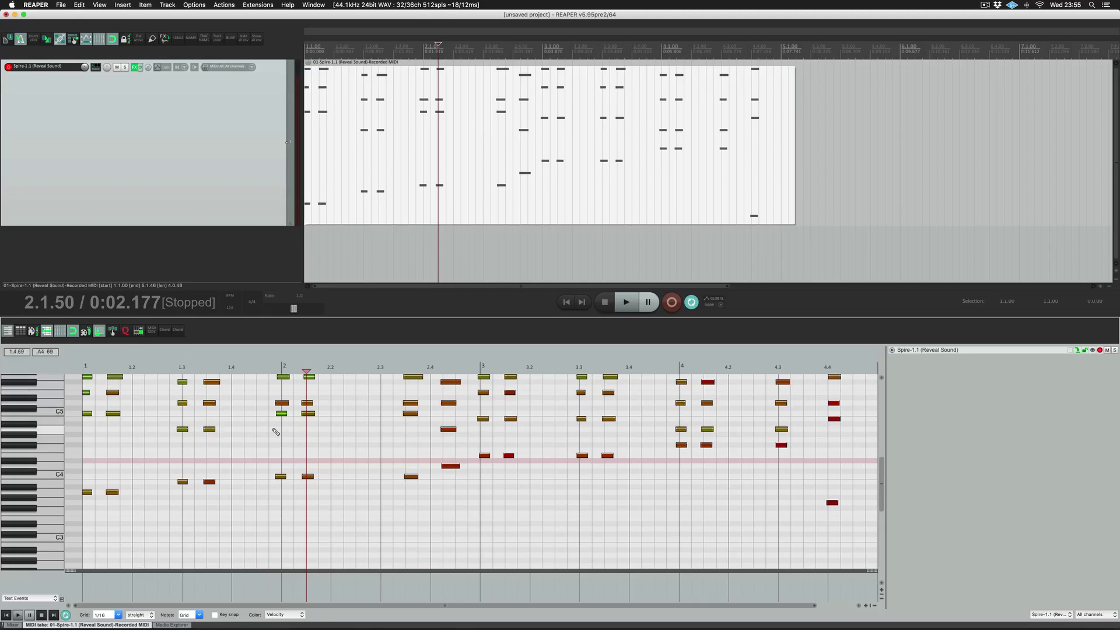
Quantize the position and length of all notes to a straight 1/16 grid at 100% strength and set their velocity to 121.
{"action": "left_click", "coordinate": [125, 331]}
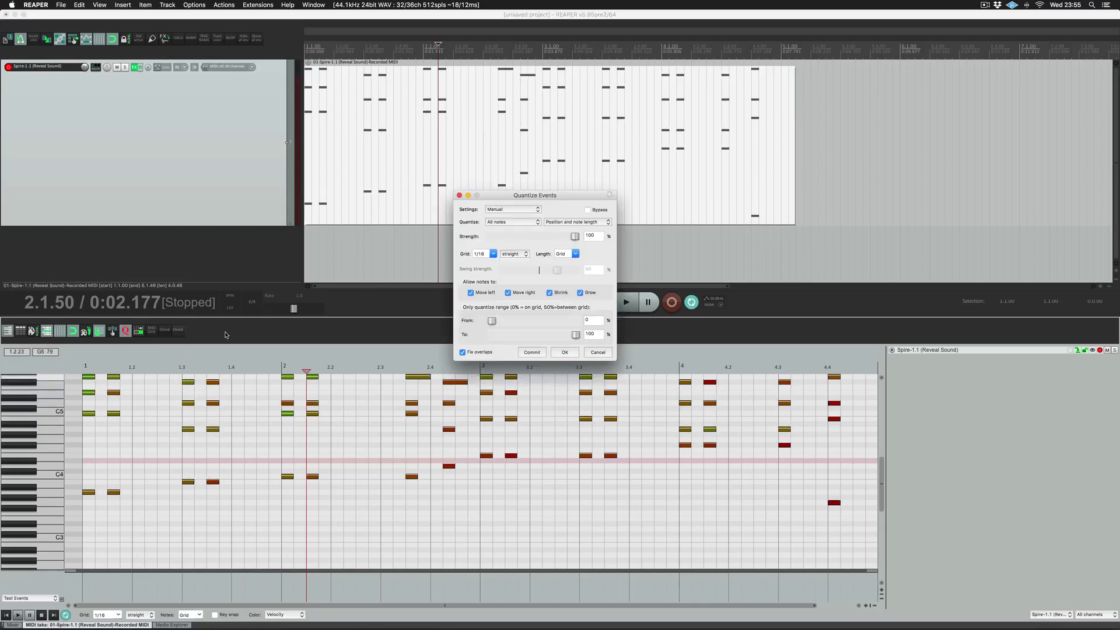
{"action": "left_click", "coordinate": [566, 354]}
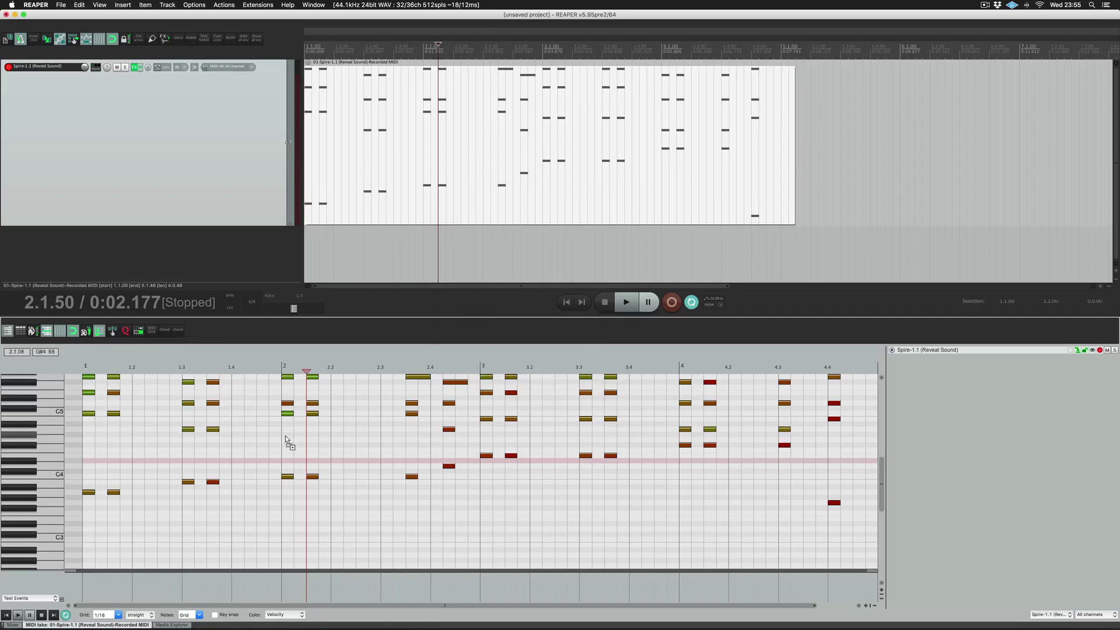
{"action": "key", "text": "super+a"}
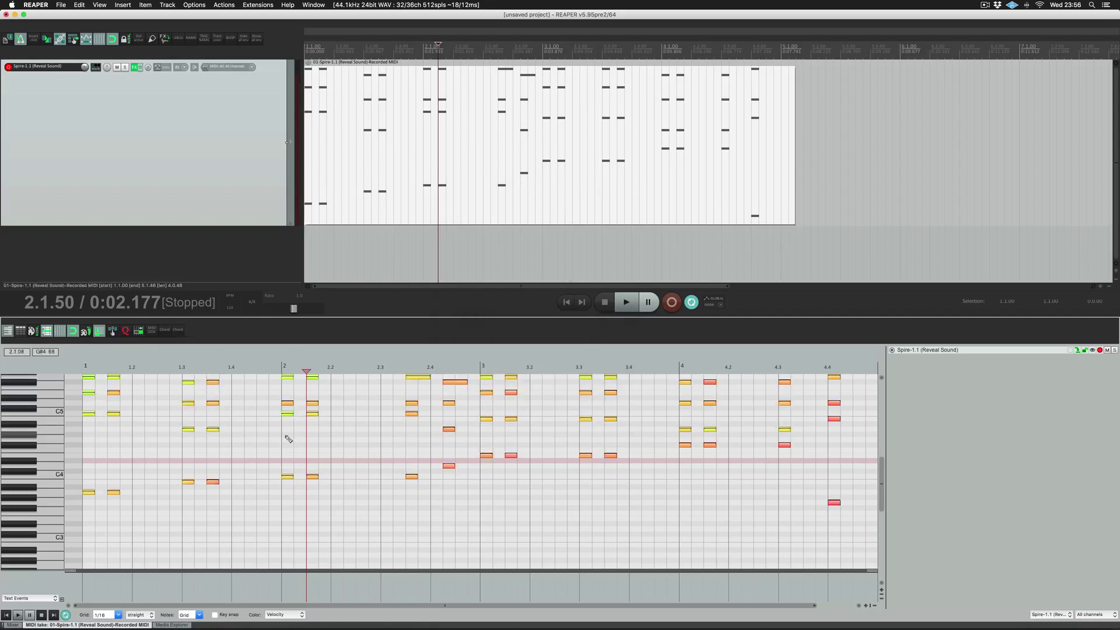
{"action": "right_click", "coordinate": [290, 409]}
{"action": "mouse_move", "coordinate": [466, 584]}
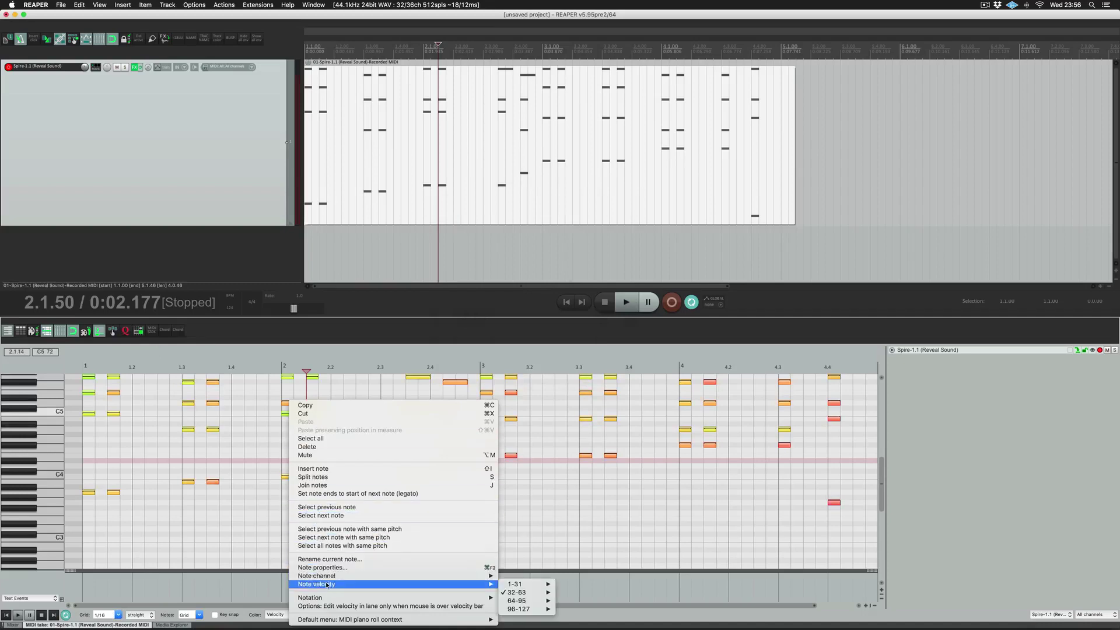
{"action": "mouse_move", "coordinate": [523, 609]}
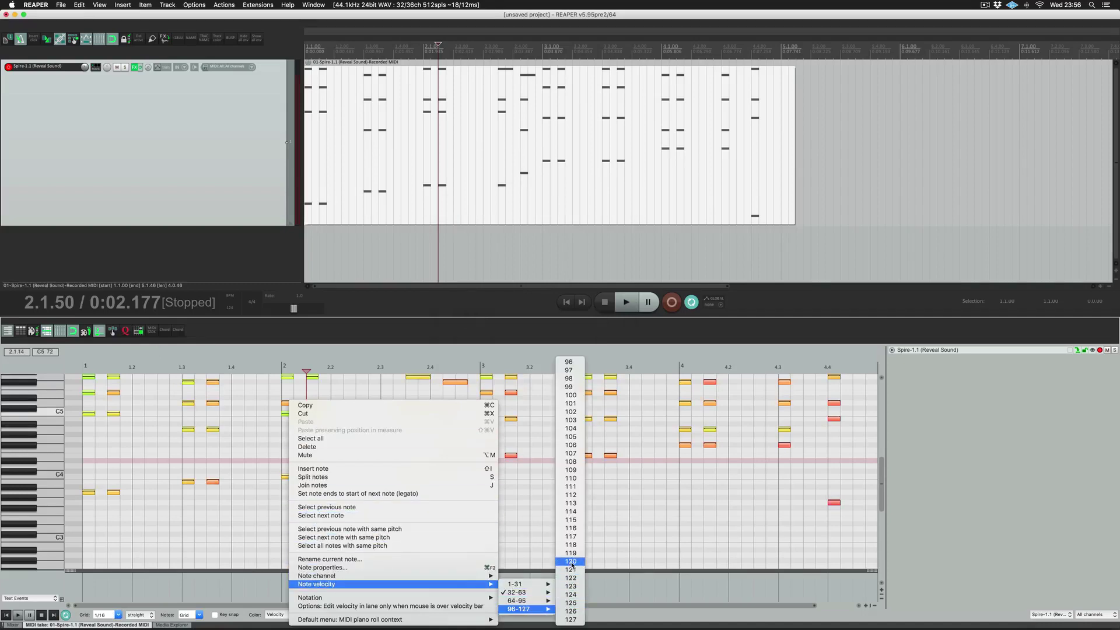
{"action": "left_click", "coordinate": [570, 571]}
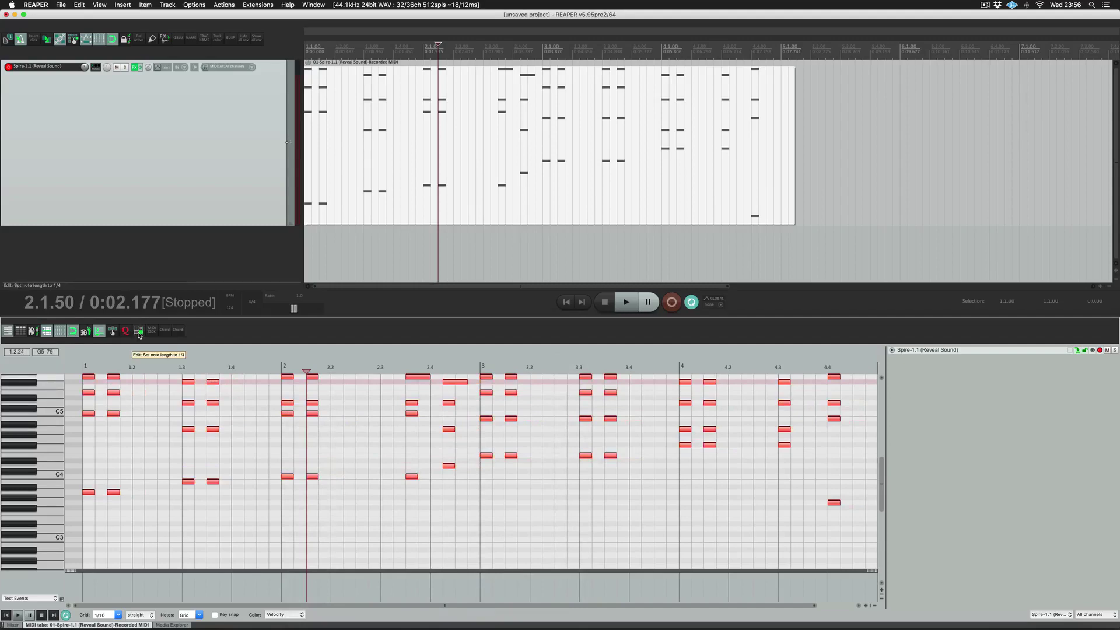
Try a 1/4 length on all notes, and undo the length, velocity and quantize changes.
{"action": "left_click", "coordinate": [139, 335]}
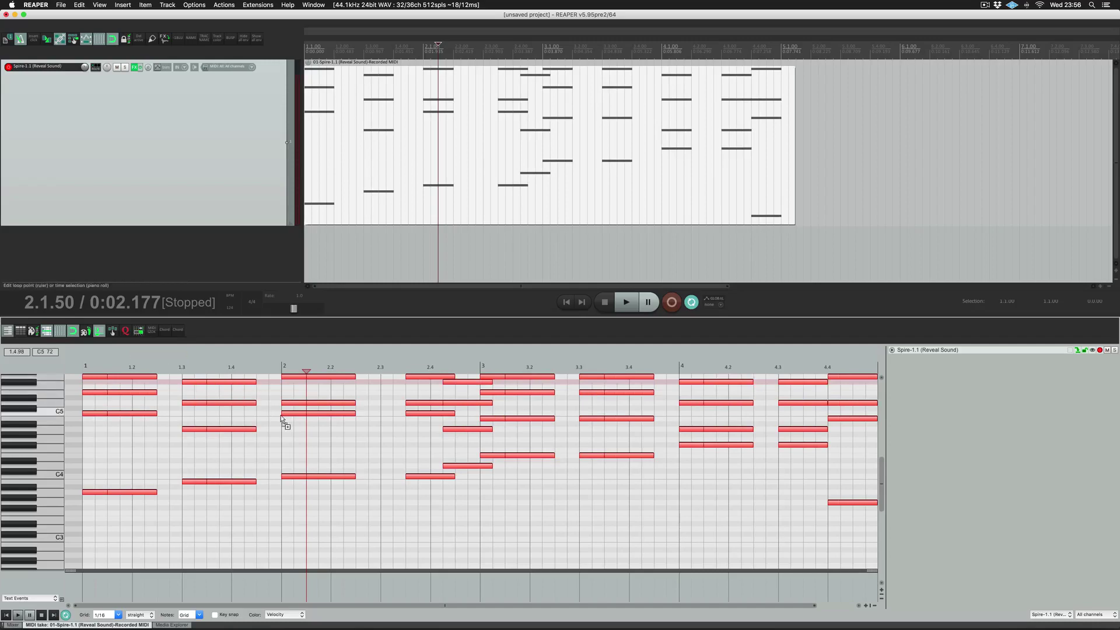
{"action": "key", "text": "super+z"}
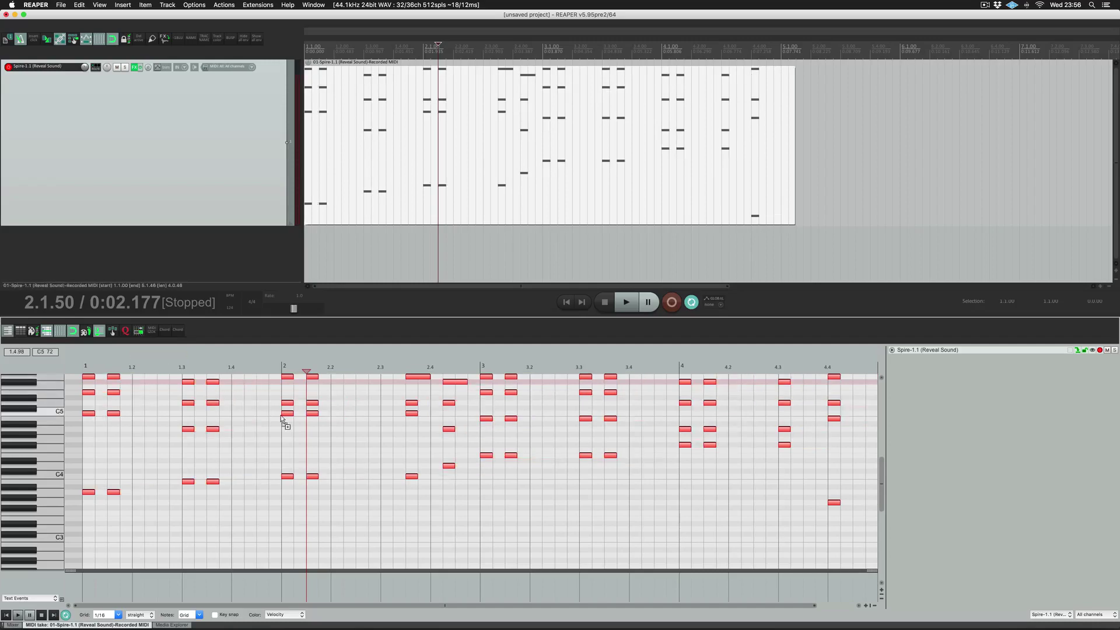
{"action": "key", "text": "super+z"}
{"action": "key", "text": "super+z"}
{"action": "key", "text": "super+z"}
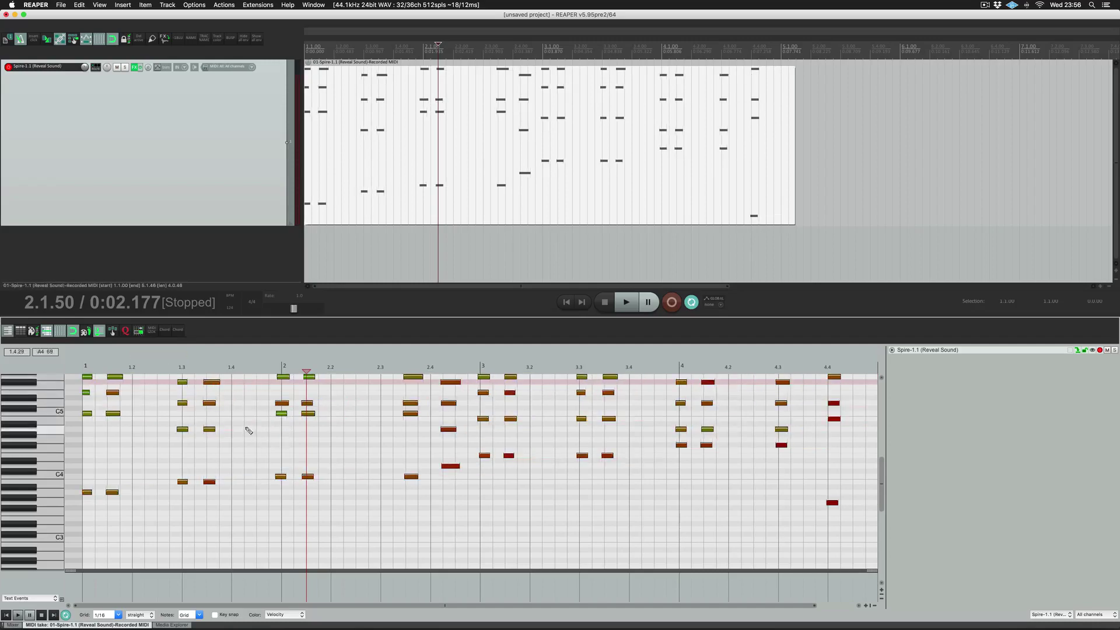
Review the actions assigned to the MIDI piano roll toolbar in its customization window and close it without changes.
{"action": "left_click", "coordinate": [244, 426]}
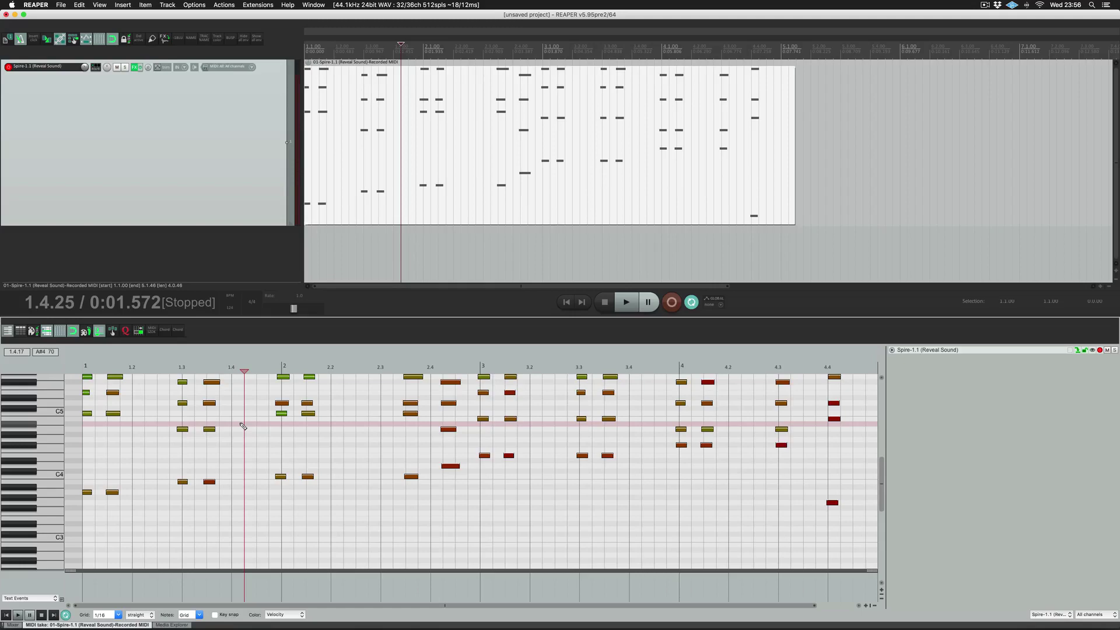
{"action": "right_click", "coordinate": [270, 330]}
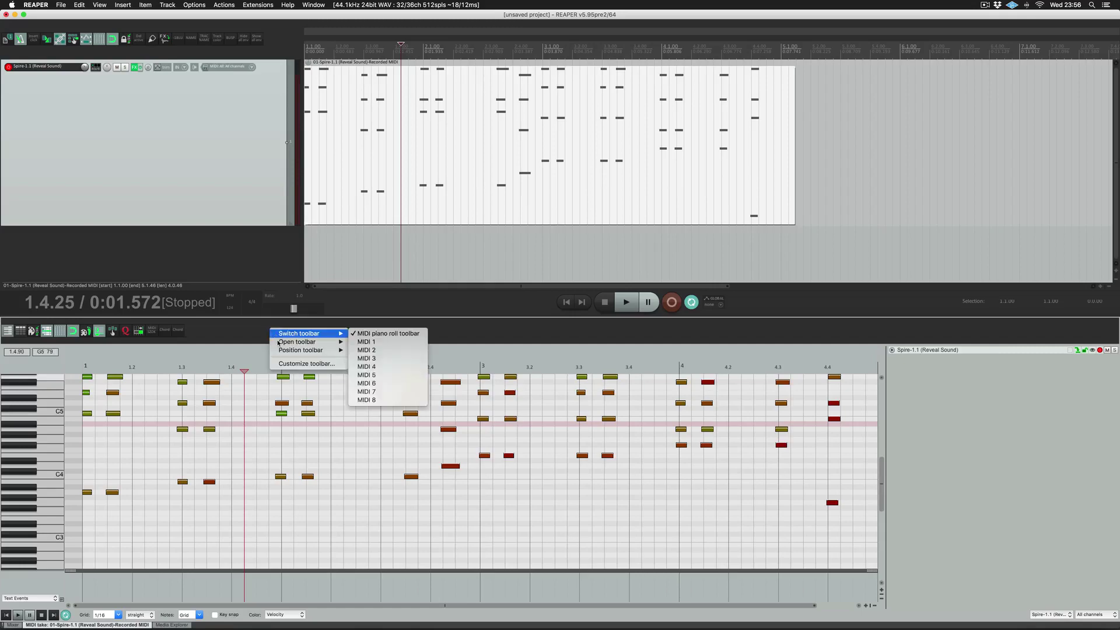
{"action": "left_click", "coordinate": [304, 364]}
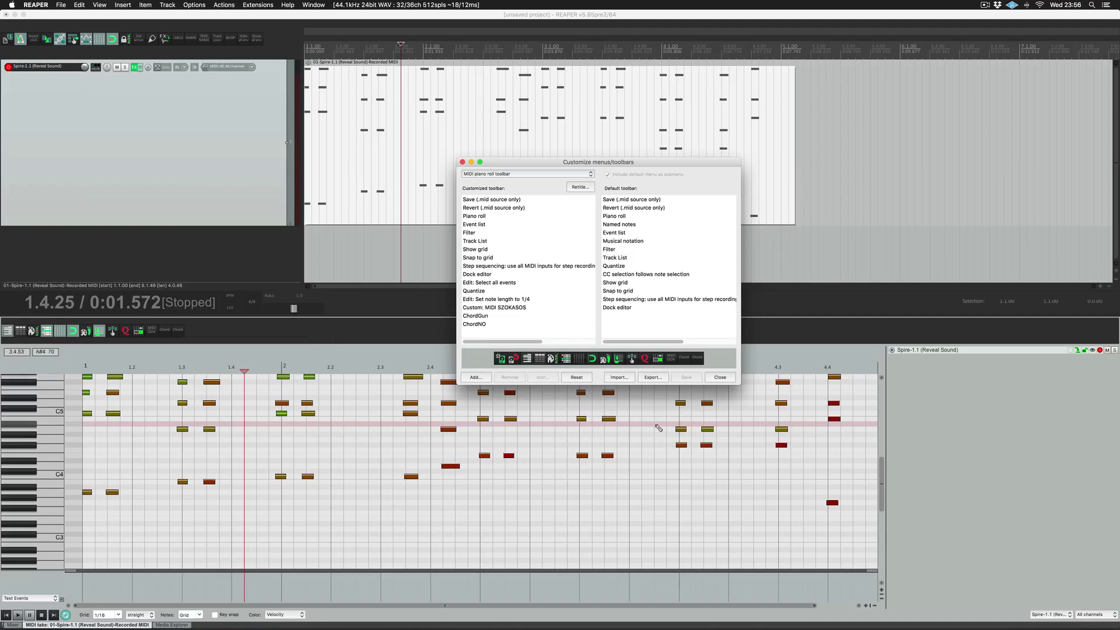
{"action": "left_click", "coordinate": [725, 378]}
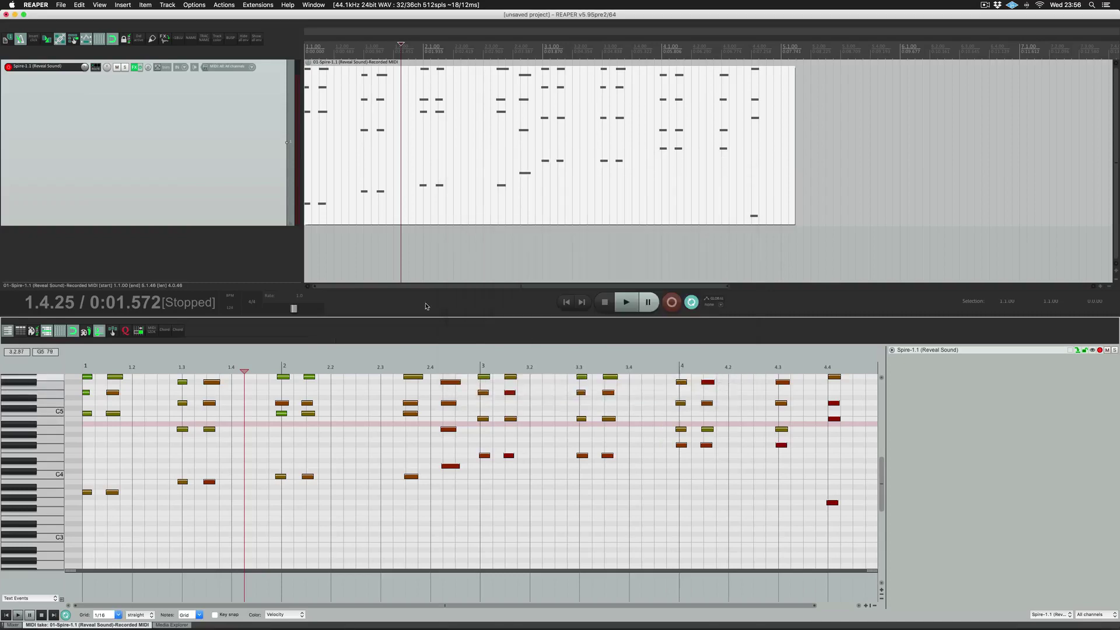
Show the action list for the MIDI Editor section.
{"action": "left_click", "coordinate": [224, 4]}
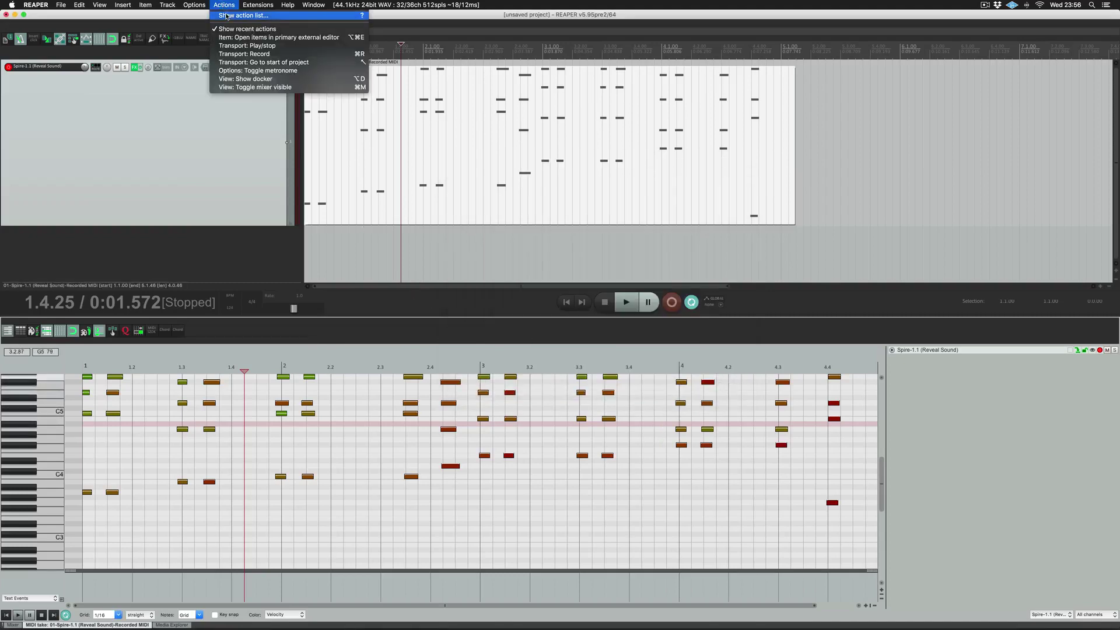
{"action": "left_click", "coordinate": [227, 16]}
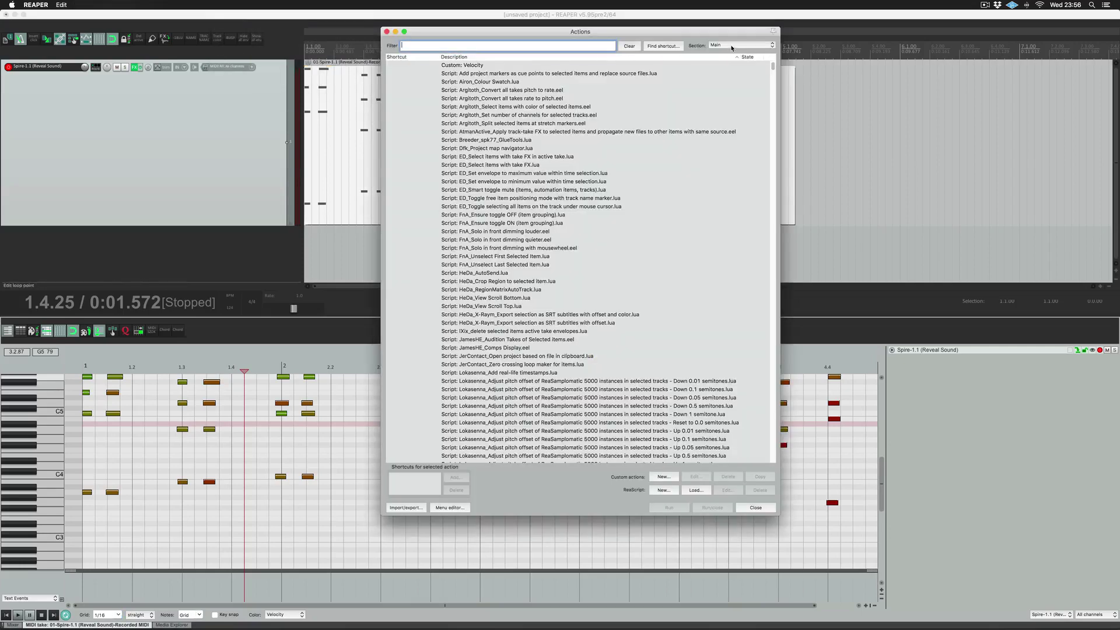
{"action": "left_click", "coordinate": [732, 48]}
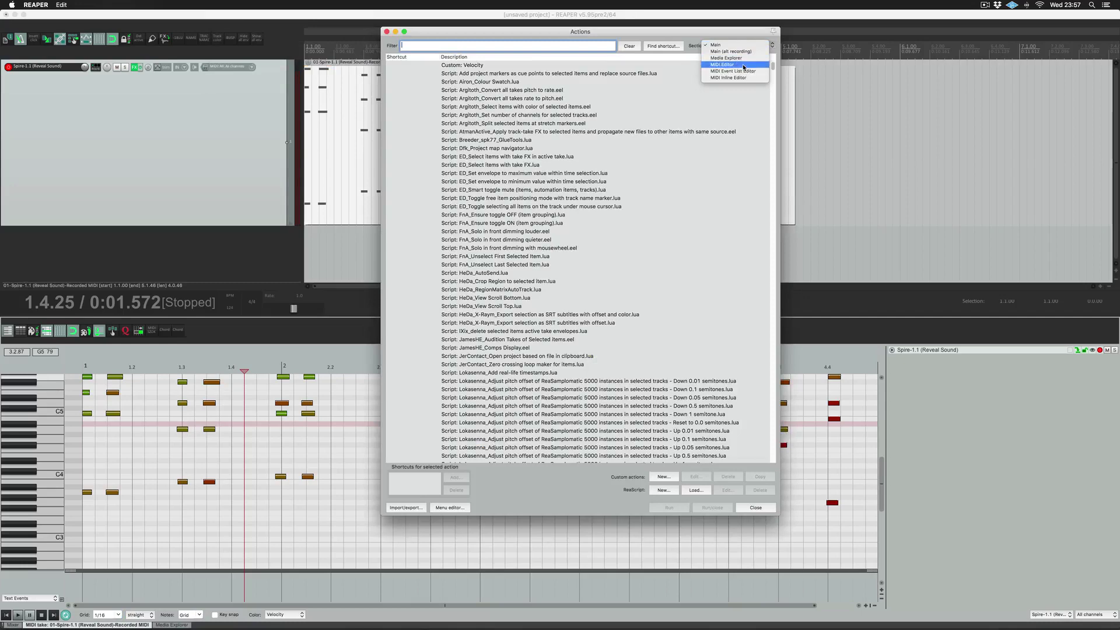
{"action": "left_click", "coordinate": [743, 65]}
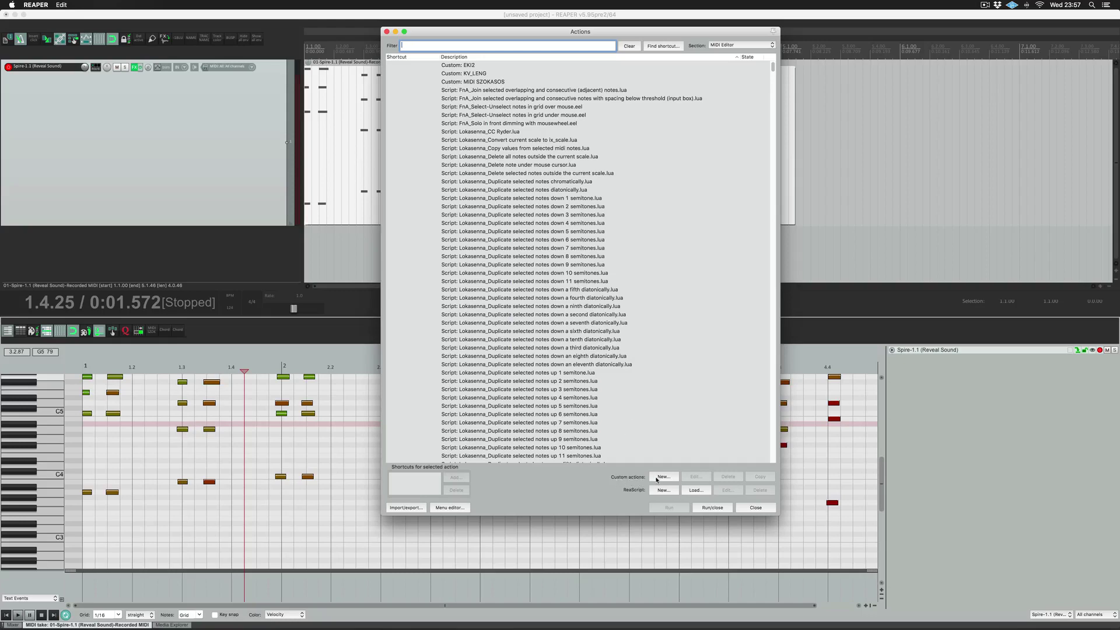
Create a custom action named 1122 and add the kawa_MIDI_SelectAllNoteCurrentTake.lua script as its first action.
{"action": "left_click", "coordinate": [664, 478]}
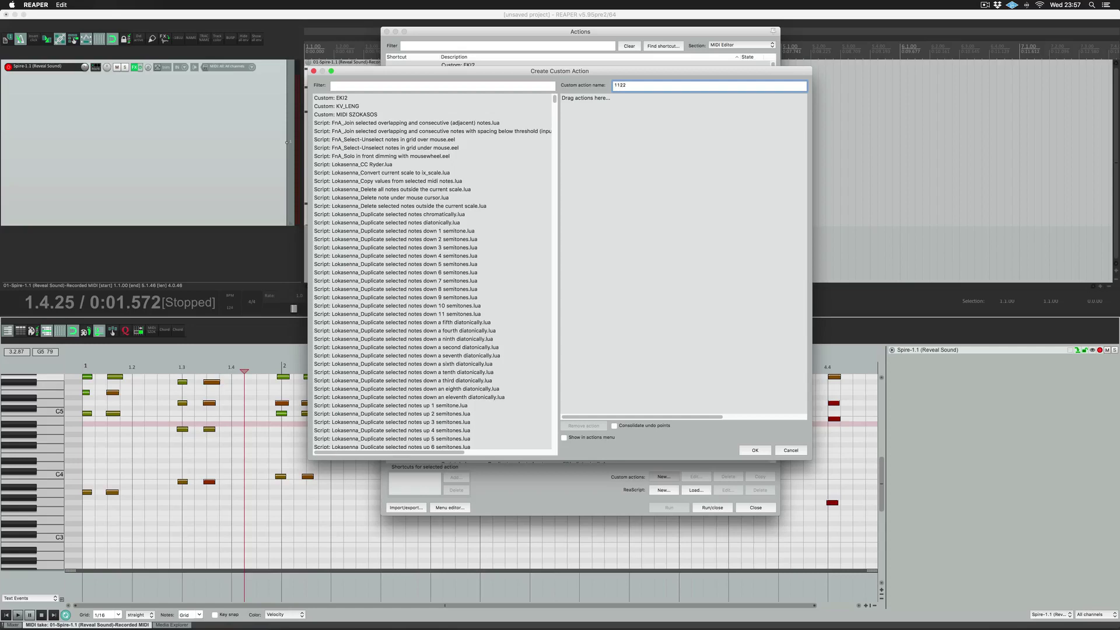
{"action": "left_click", "coordinate": [604, 202]}
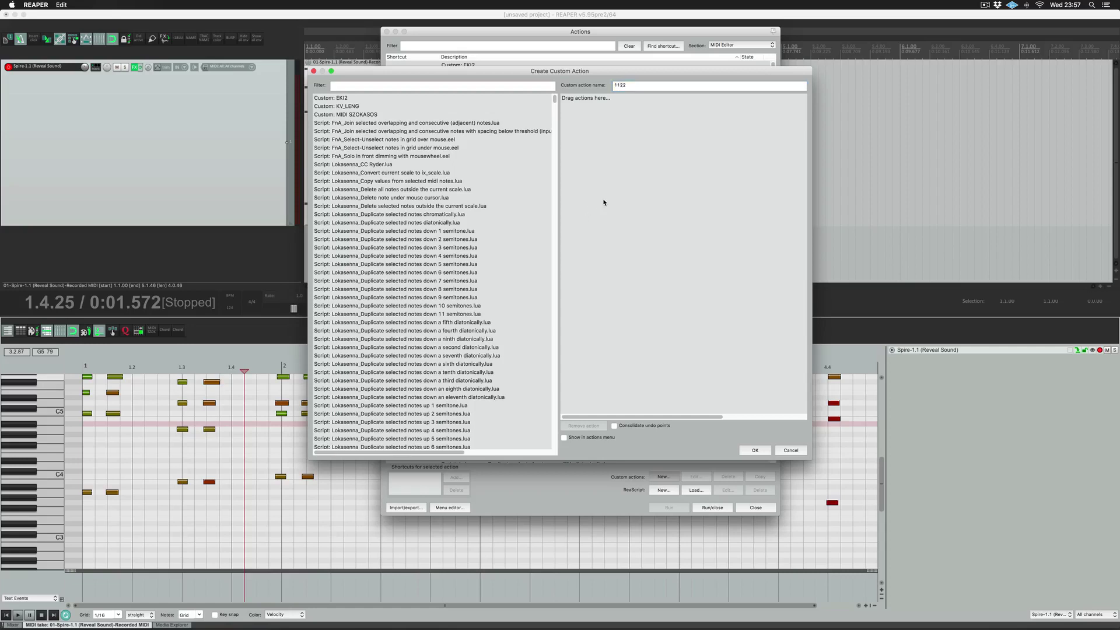
{"action": "left_click", "coordinate": [341, 86]}
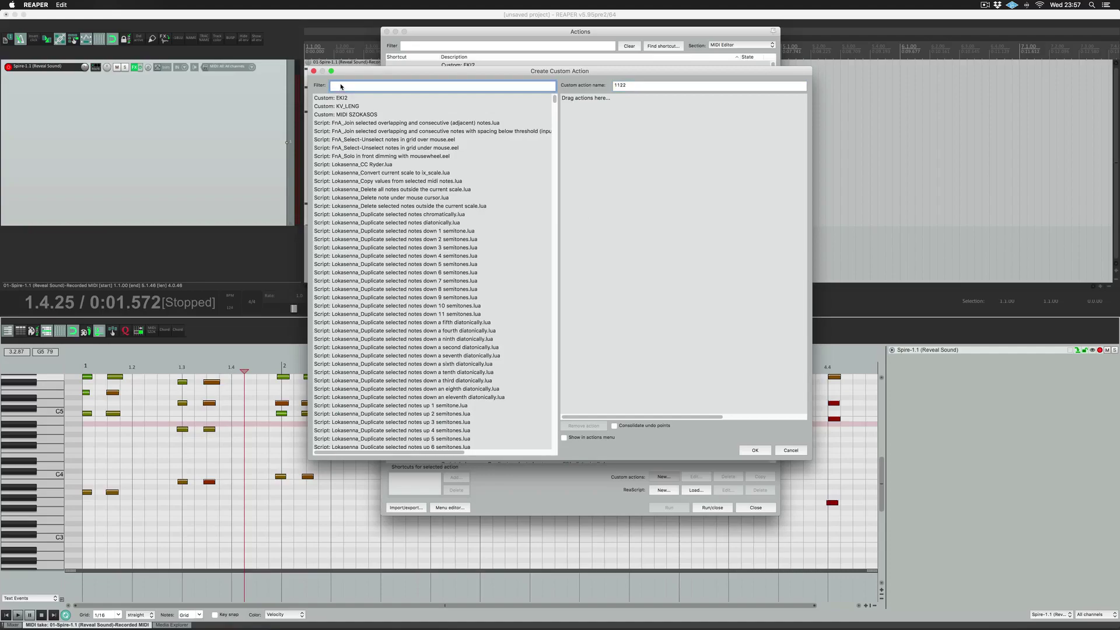
{"action": "scroll", "coordinate": [490, 124], "scroll_direction": "down", "scroll_amount": 5}
{"action": "left_click_drag", "start_coordinate": [554, 104], "coordinate": [507, 82]}
{"action": "type", "text": "ele"}
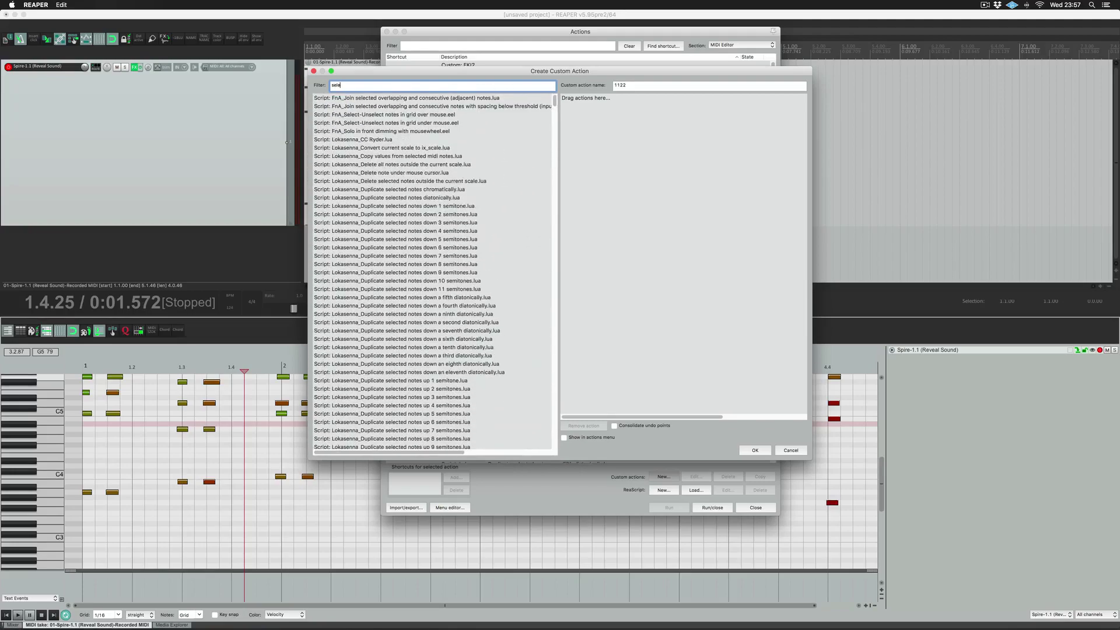
{"action": "type", "text": "ct all"}
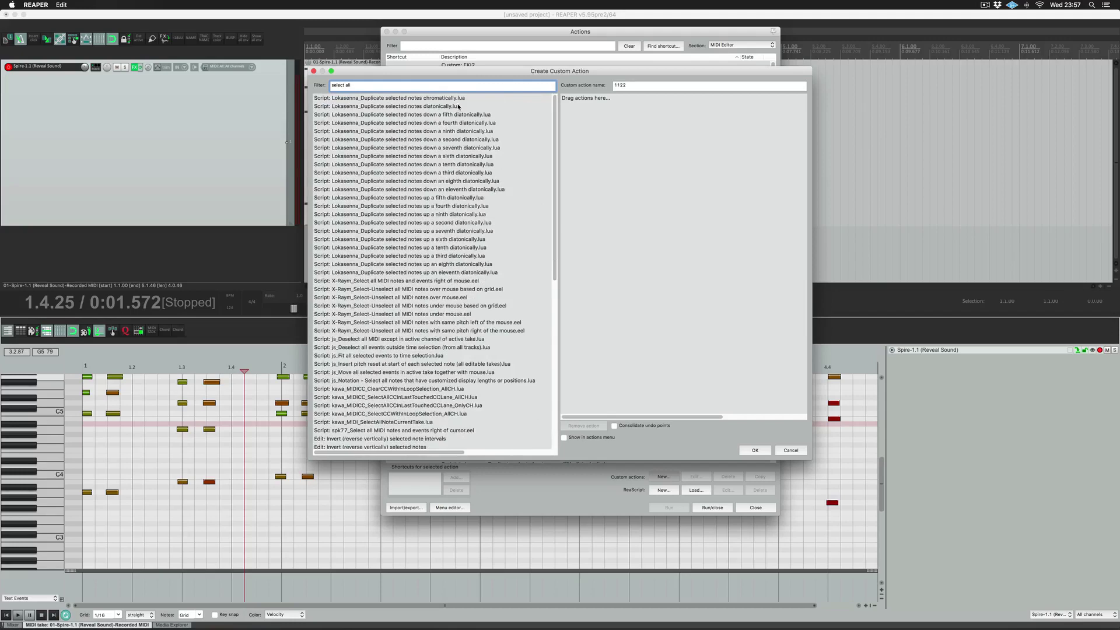
{"action": "scroll", "coordinate": [434, 107], "scroll_direction": "down", "scroll_amount": 1}
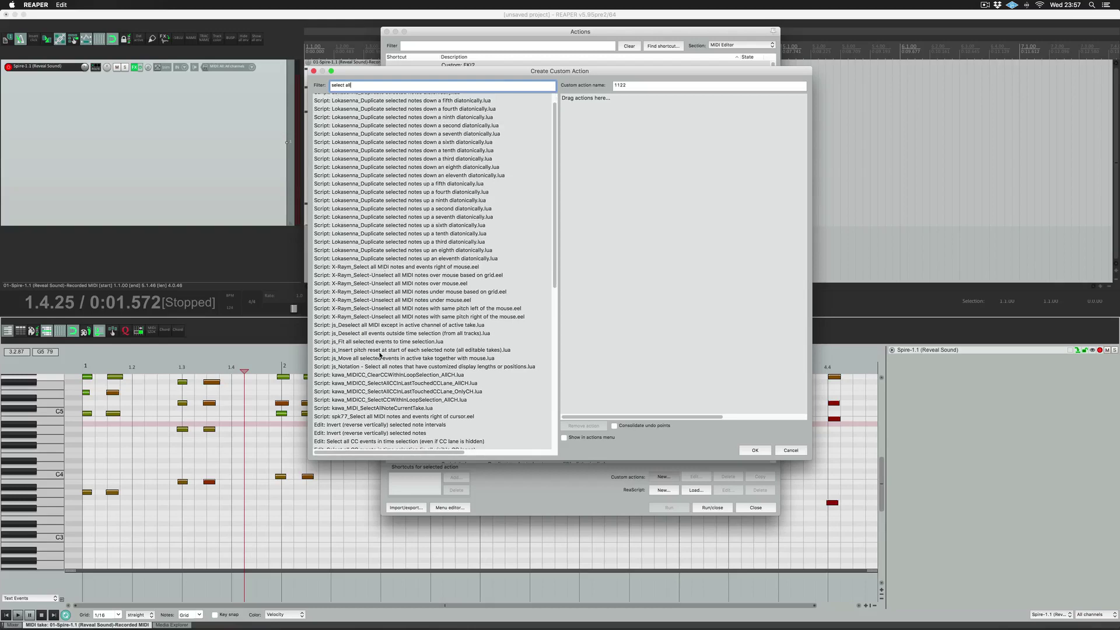
{"action": "type", "text": "midi note"}
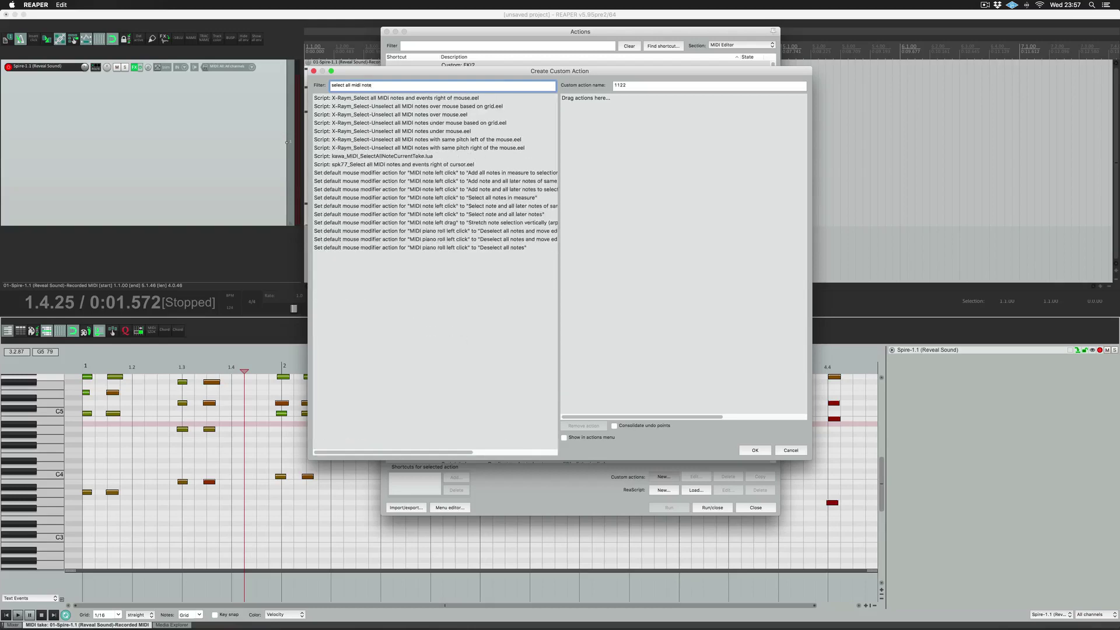
{"action": "left_click", "coordinate": [369, 156]}
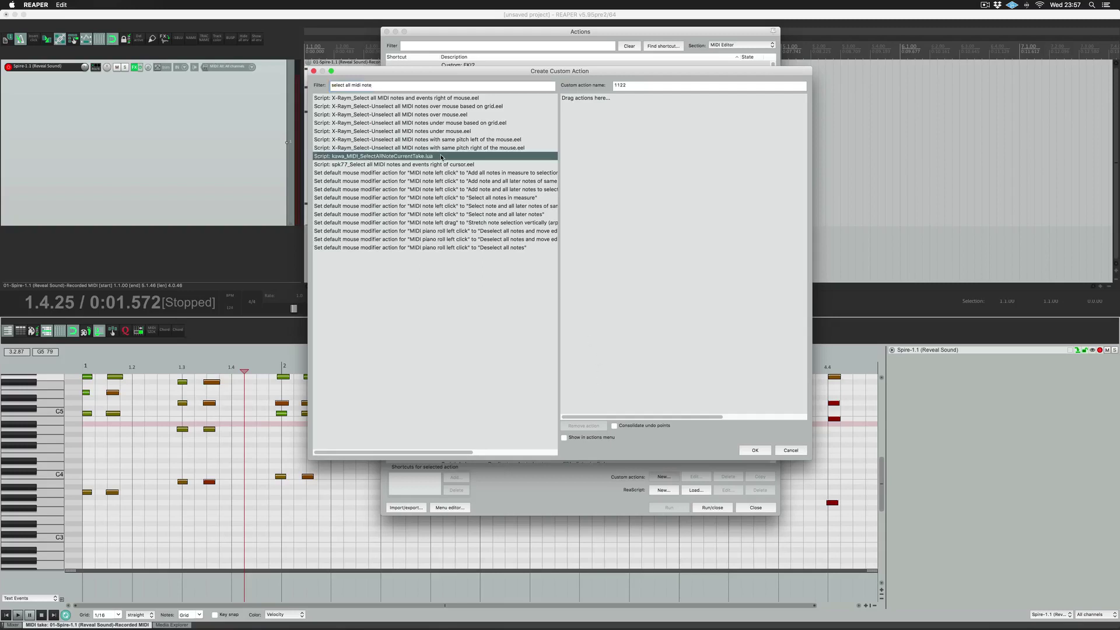
{"action": "left_click_drag", "start_coordinate": [441, 156], "coordinate": [629, 139]}
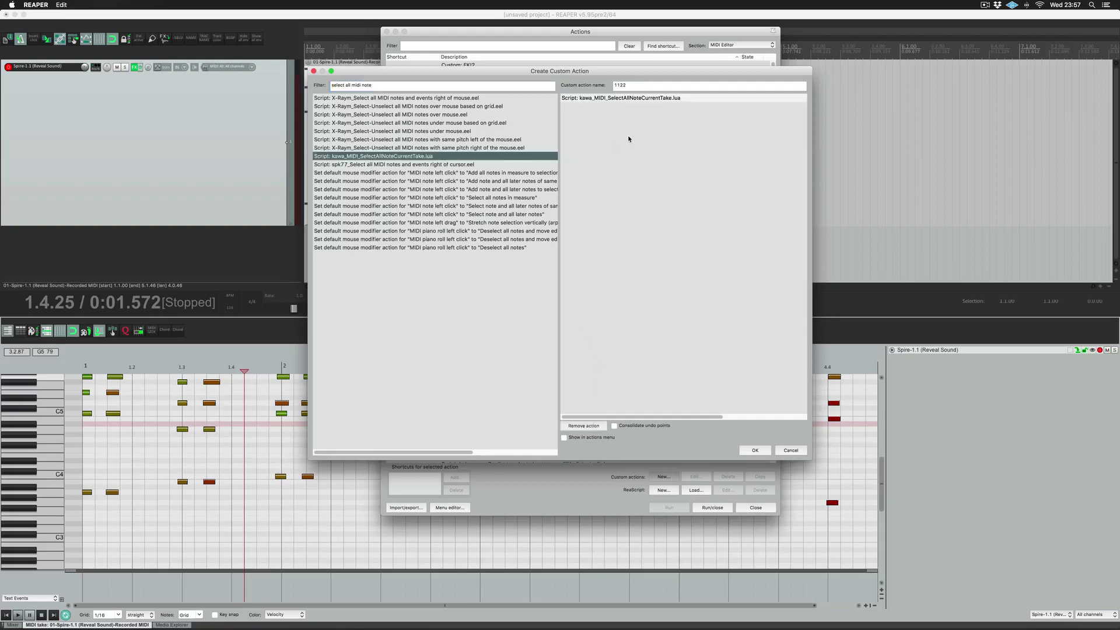
Add "Notation: Set display quantization to 1/16 (default)" as the second action of custom action 1122.
{"action": "left_click", "coordinate": [399, 85]}
{"action": "type", "text": "qu"}
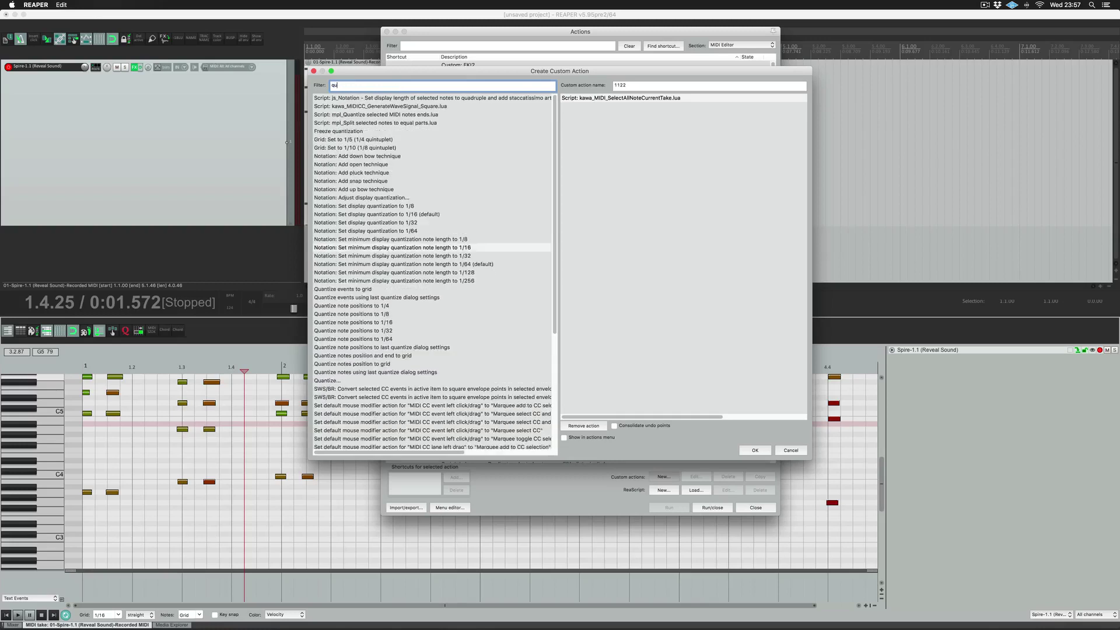
{"action": "type", "text": "anti"}
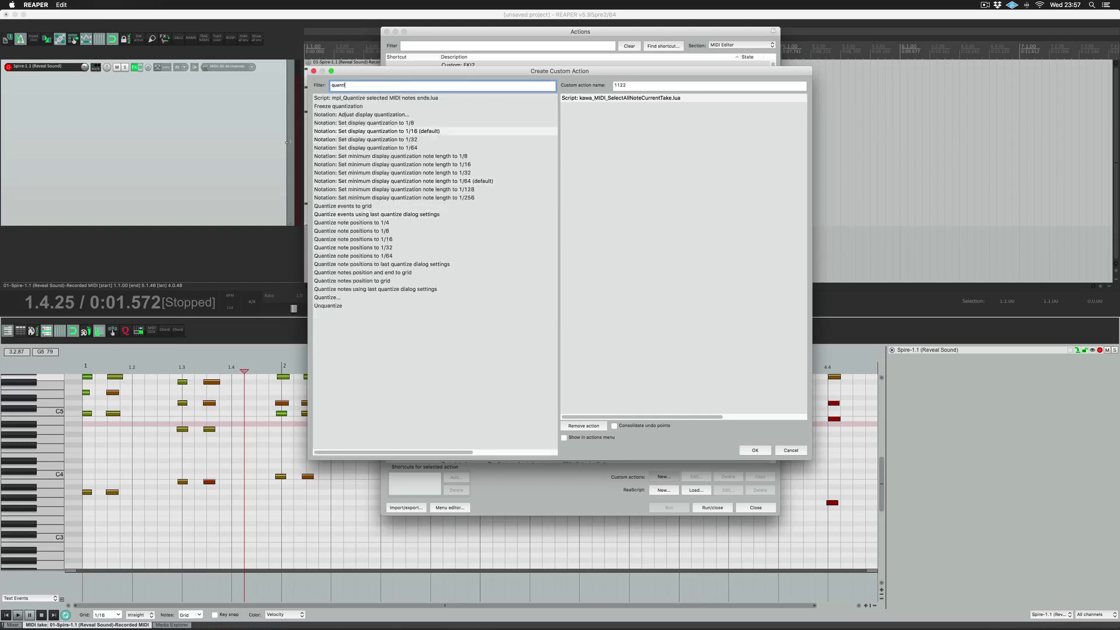
{"action": "left_click_drag", "start_coordinate": [352, 131], "coordinate": [617, 139]}
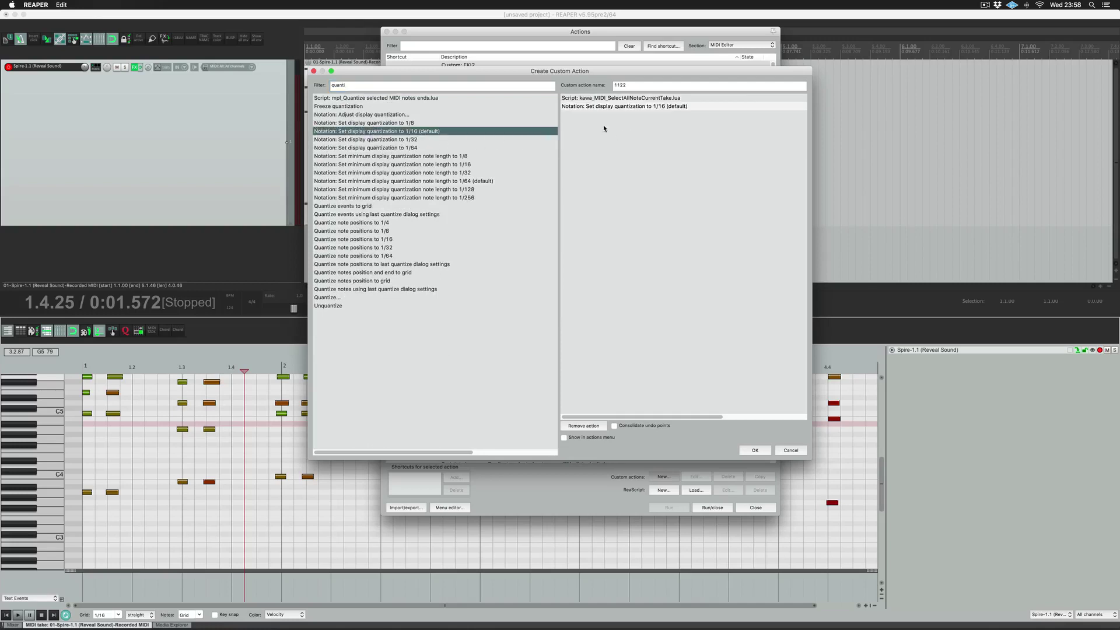
Add "Edit: Set note length to 1/8" as the third action and save custom action 1122.
{"action": "left_click", "coordinate": [405, 86]}
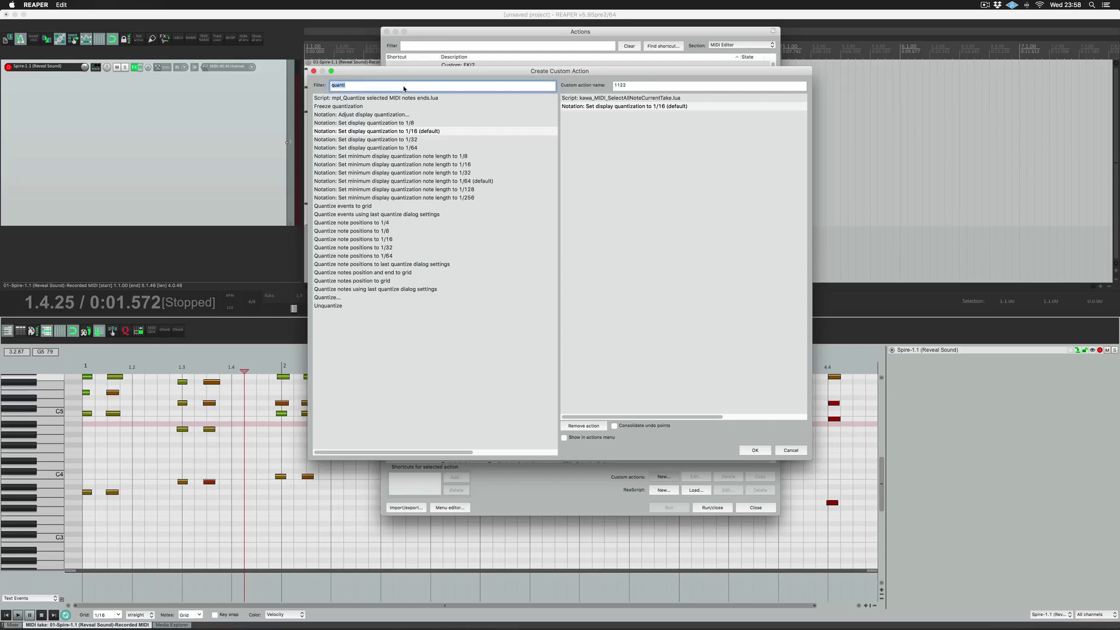
{"action": "type", "text": "note leng"}
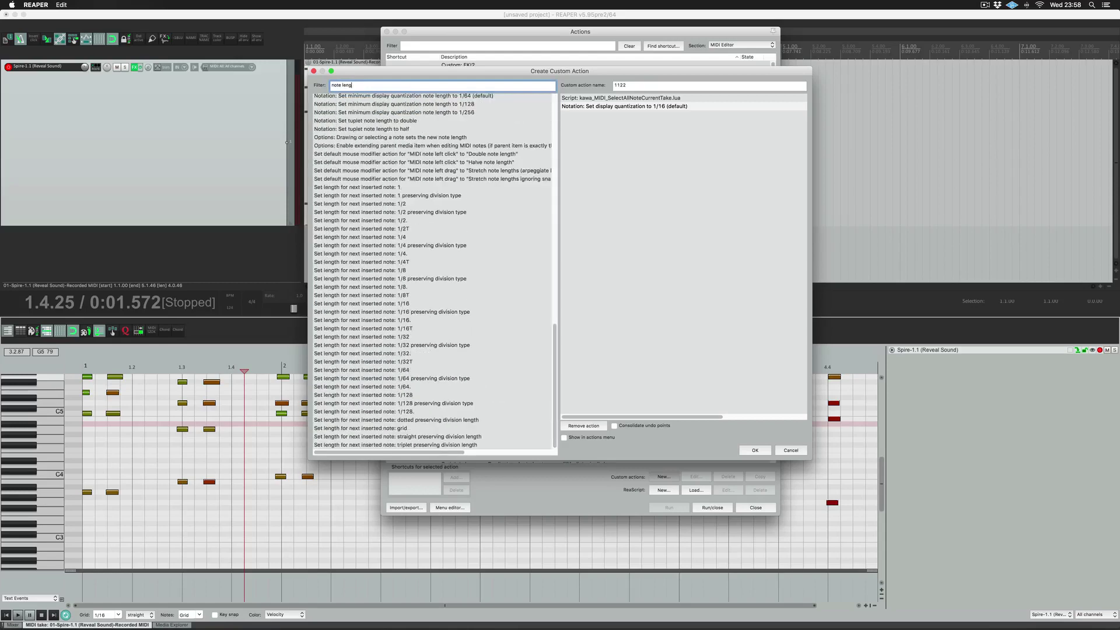
{"action": "type", "text": "t"}
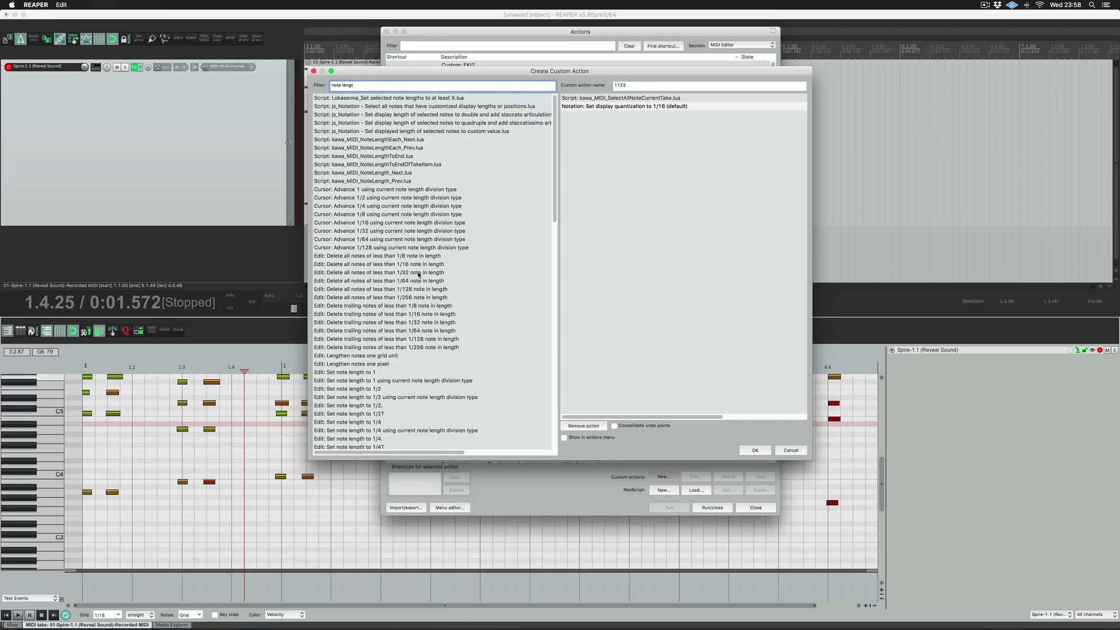
{"action": "scroll", "coordinate": [359, 274], "scroll_direction": "down", "scroll_amount": 3}
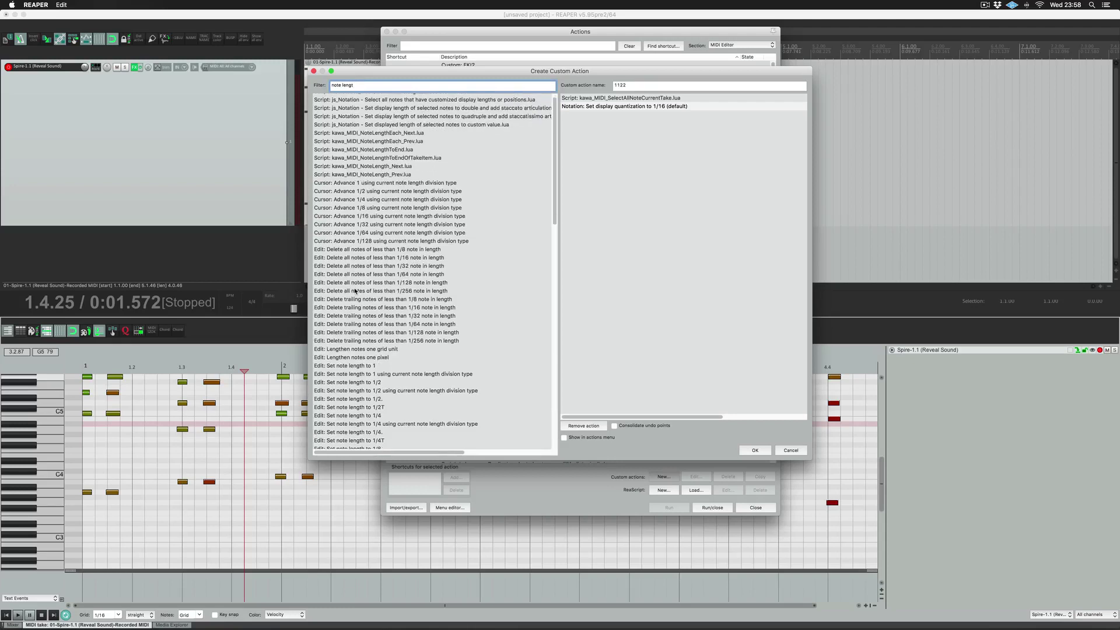
{"action": "scroll", "coordinate": [356, 291], "scroll_direction": "down", "scroll_amount": 4}
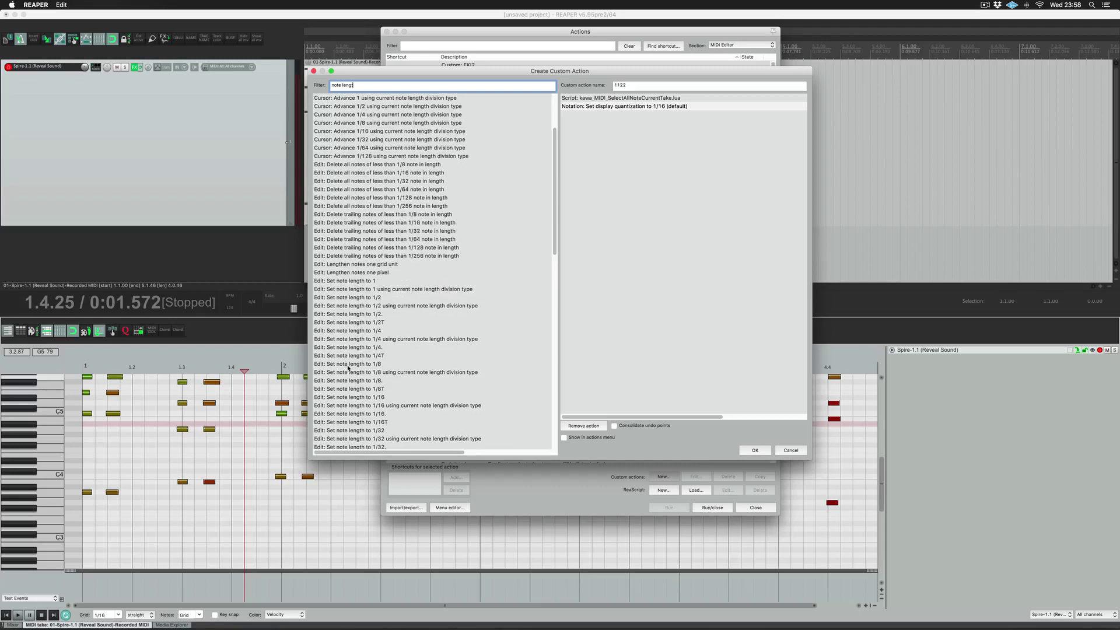
{"action": "scroll", "coordinate": [350, 394], "scroll_direction": "down", "scroll_amount": 1}
{"action": "left_click", "coordinate": [349, 386]}
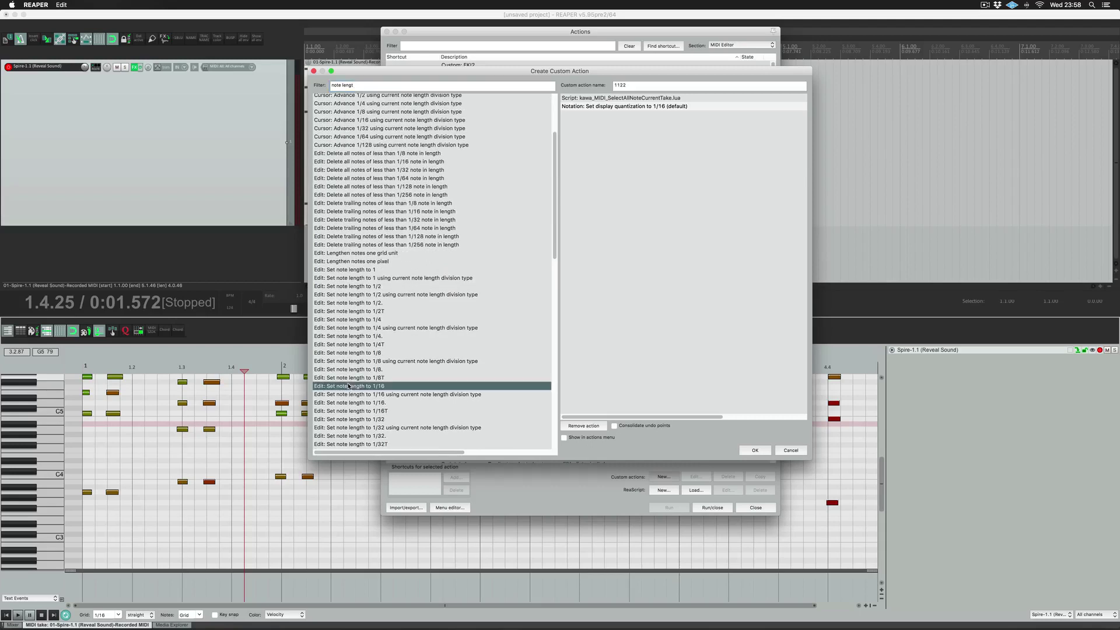
{"action": "left_click_drag", "start_coordinate": [346, 353], "coordinate": [593, 265]}
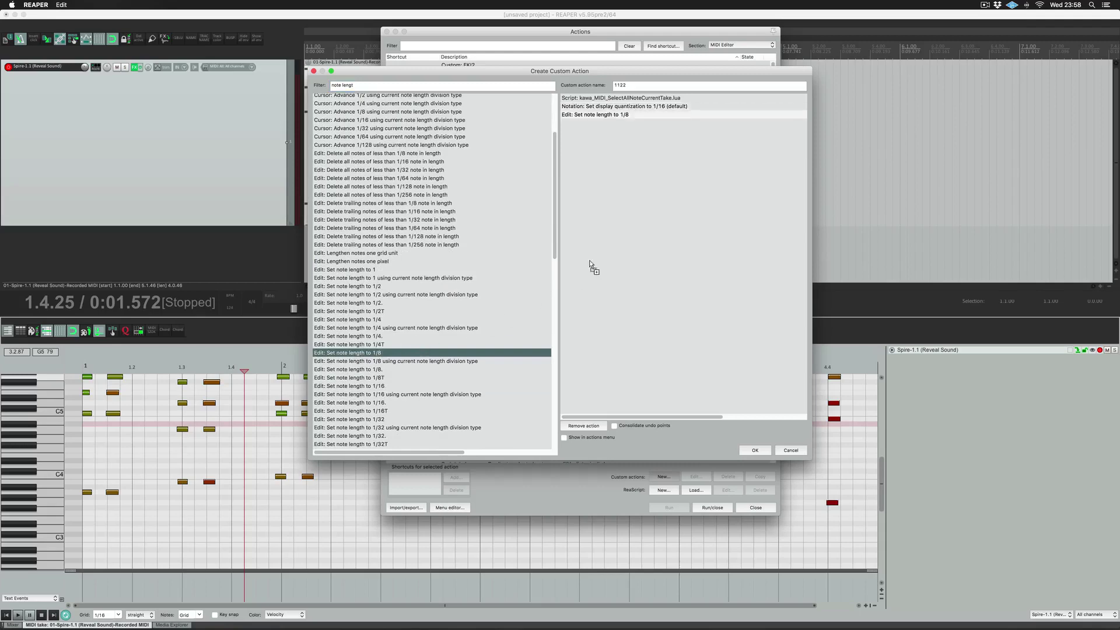
{"action": "left_click", "coordinate": [755, 451]}
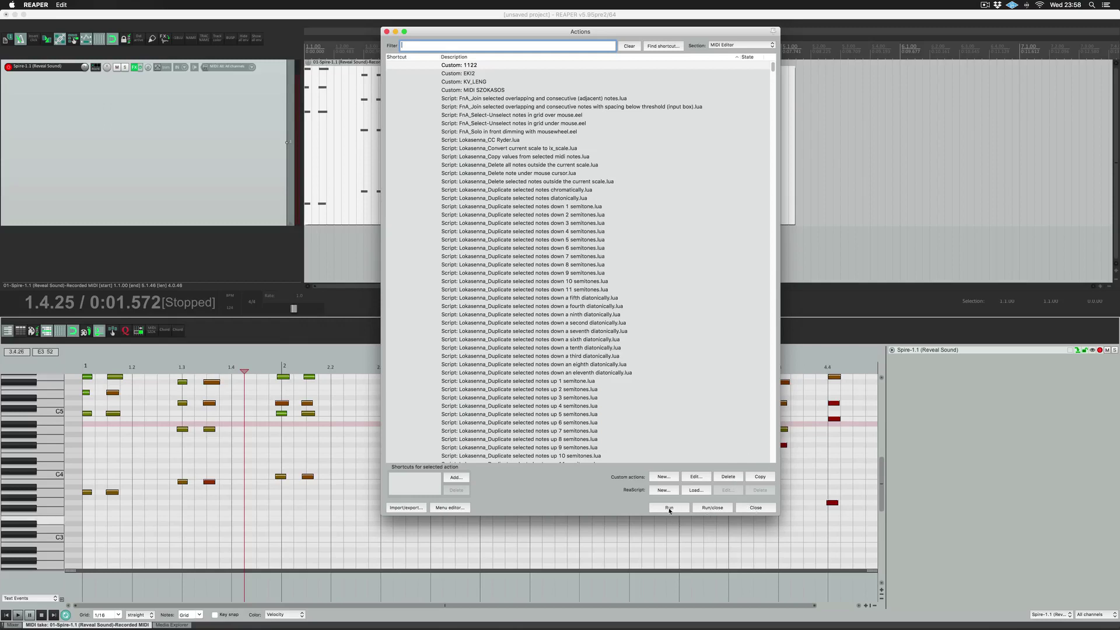
Run custom action 1122 on the MIDI notes and close the action list.
{"action": "left_click", "coordinate": [669, 508]}
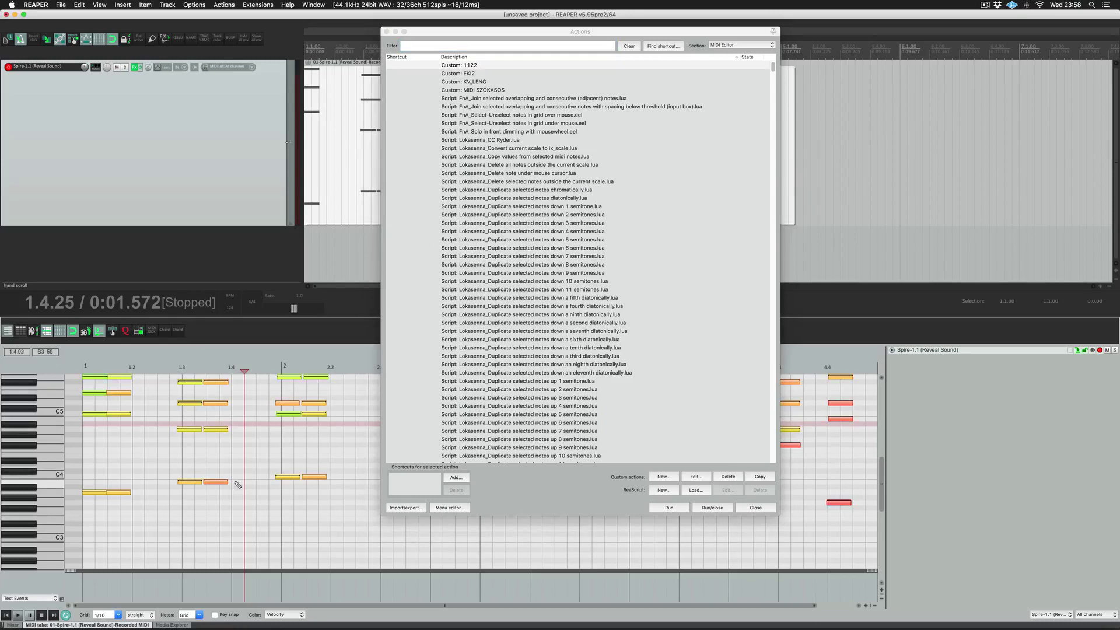
{"action": "left_click", "coordinate": [756, 508]}
{"action": "left_click", "coordinate": [583, 542]}
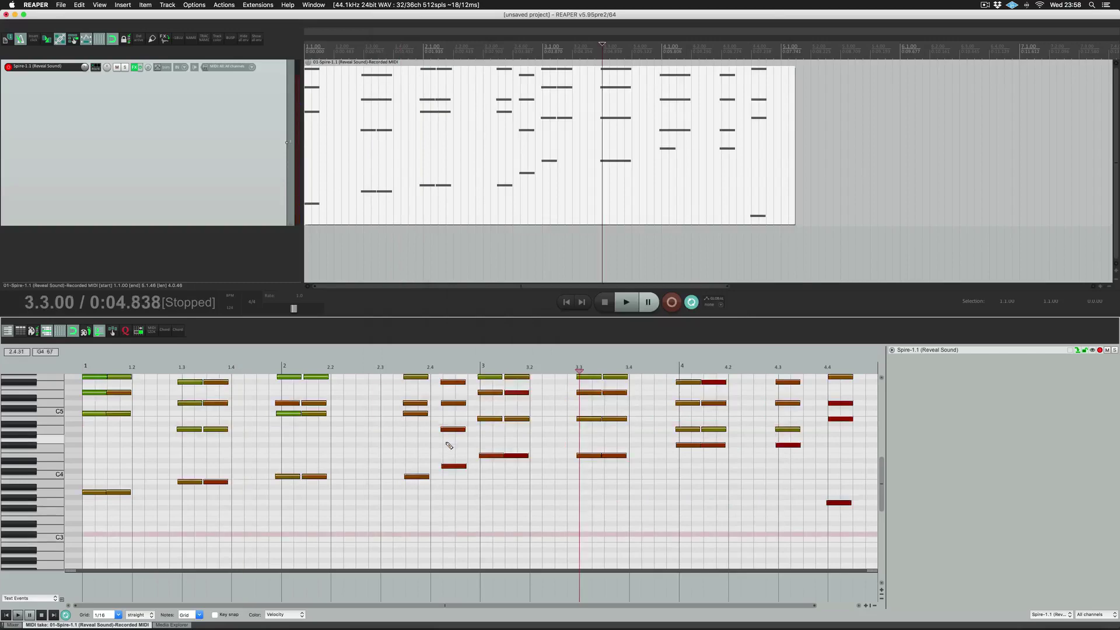
Undo the custom action's note changes, restore the recorded MIDI item and reopen it in the MIDI editor.
{"action": "key", "text": "super+a"}
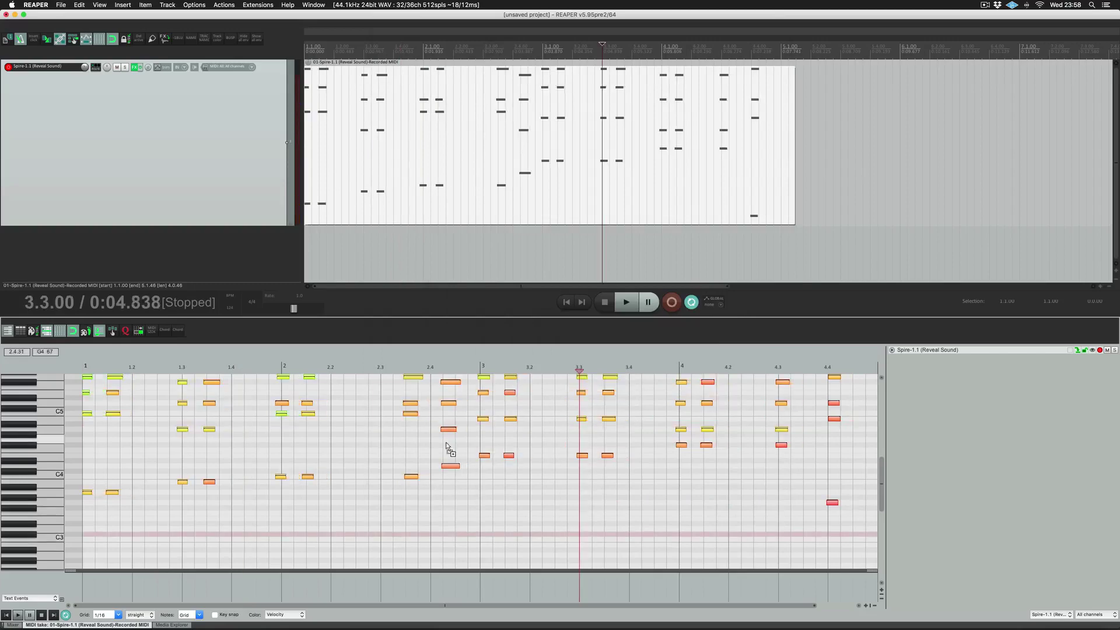
{"action": "key", "text": "Escape"}
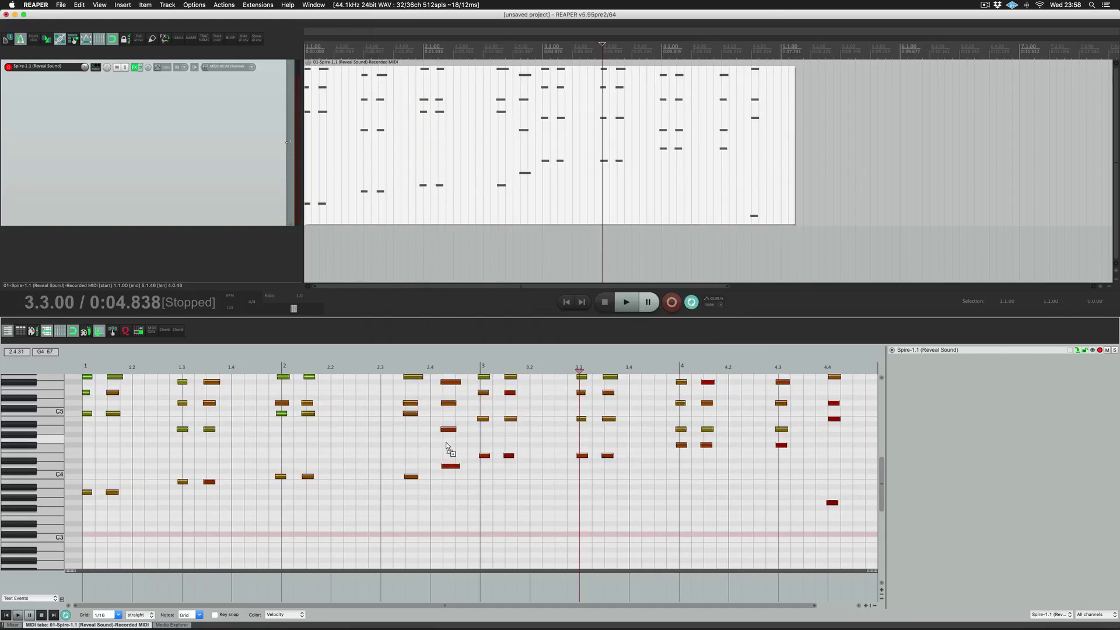
{"action": "key", "text": "super+z"}
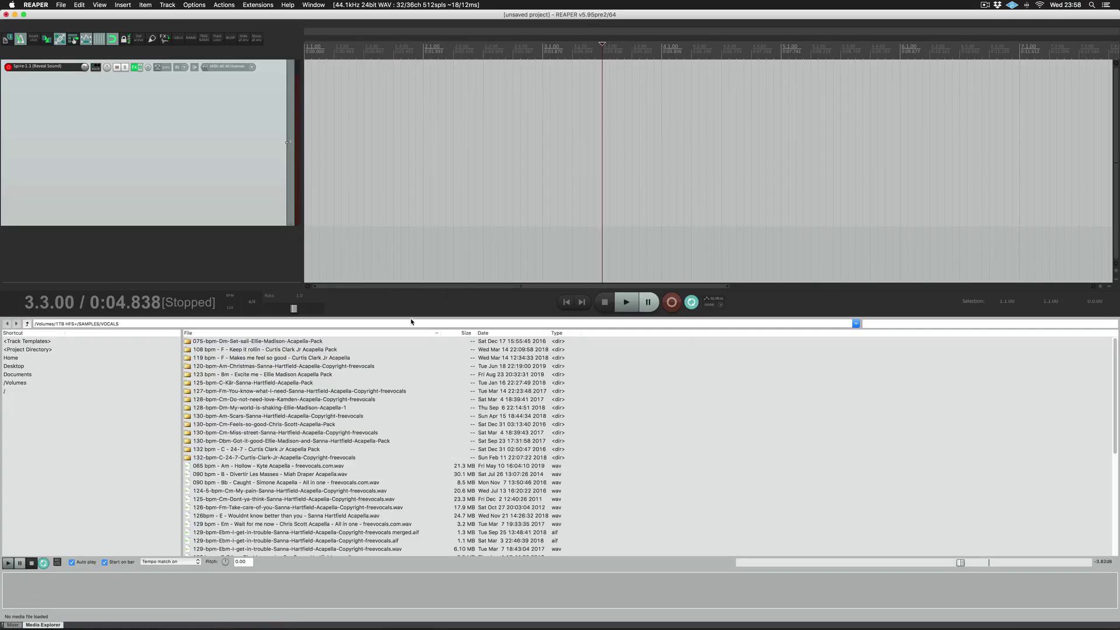
{"action": "key", "text": "super+shift+z"}
{"action": "double_click", "coordinate": [357, 154]}
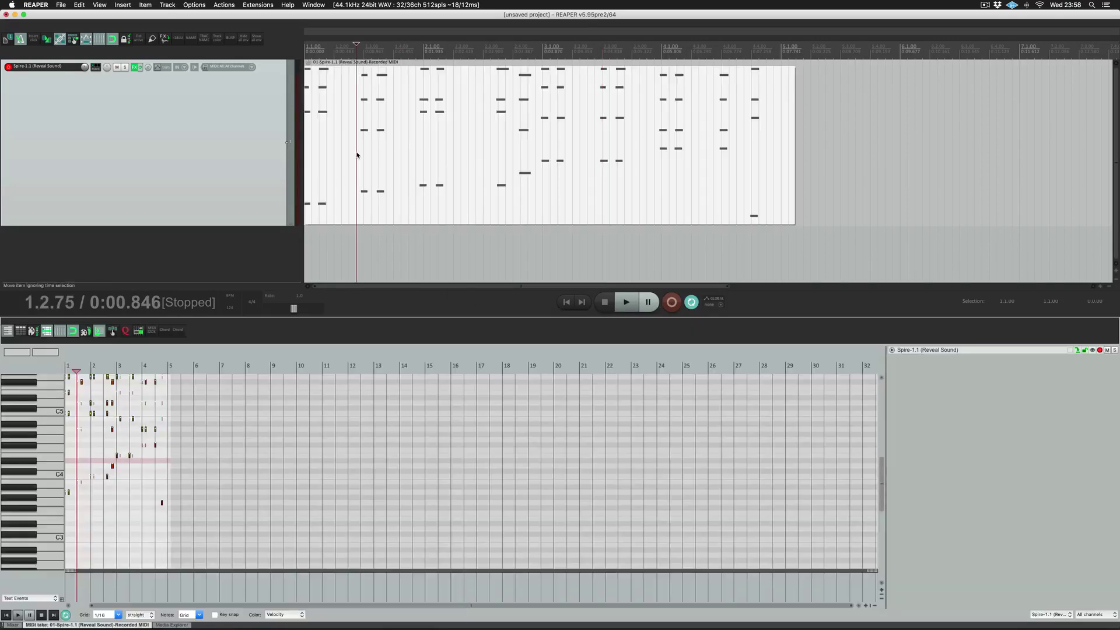
{"action": "scroll", "coordinate": [181, 404], "scroll_direction": "up", "scroll_amount": 8}
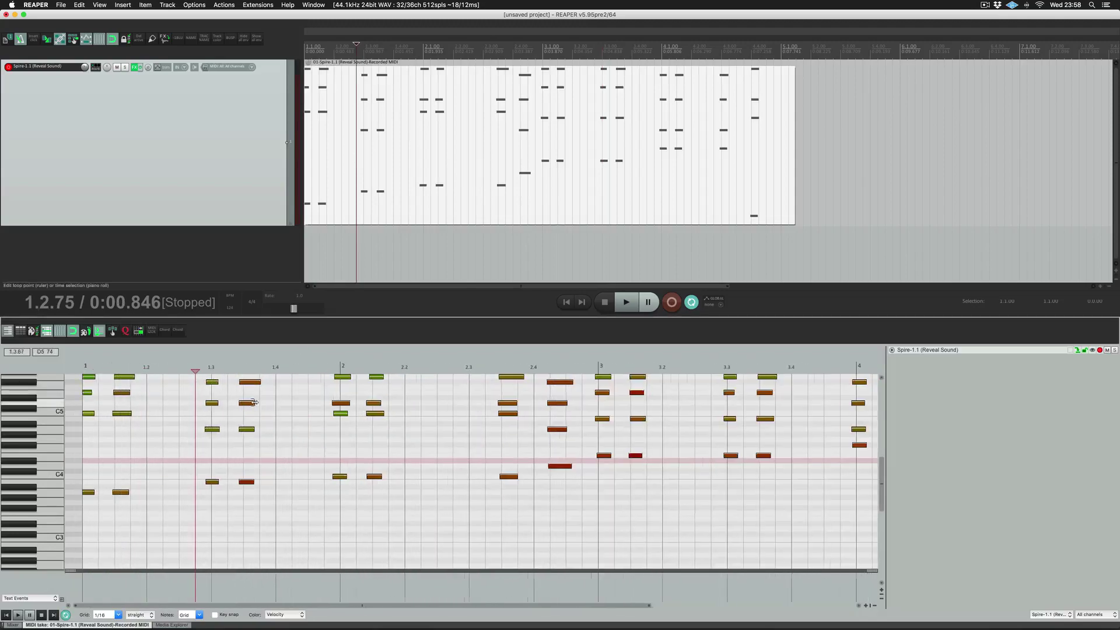
{"action": "scroll", "coordinate": [254, 402], "scroll_direction": "up", "scroll_amount": 1}
Find custom action 1122 in the MIDI Editor section of the action list and run it on the notes.
{"action": "left_click", "coordinate": [224, 5]}
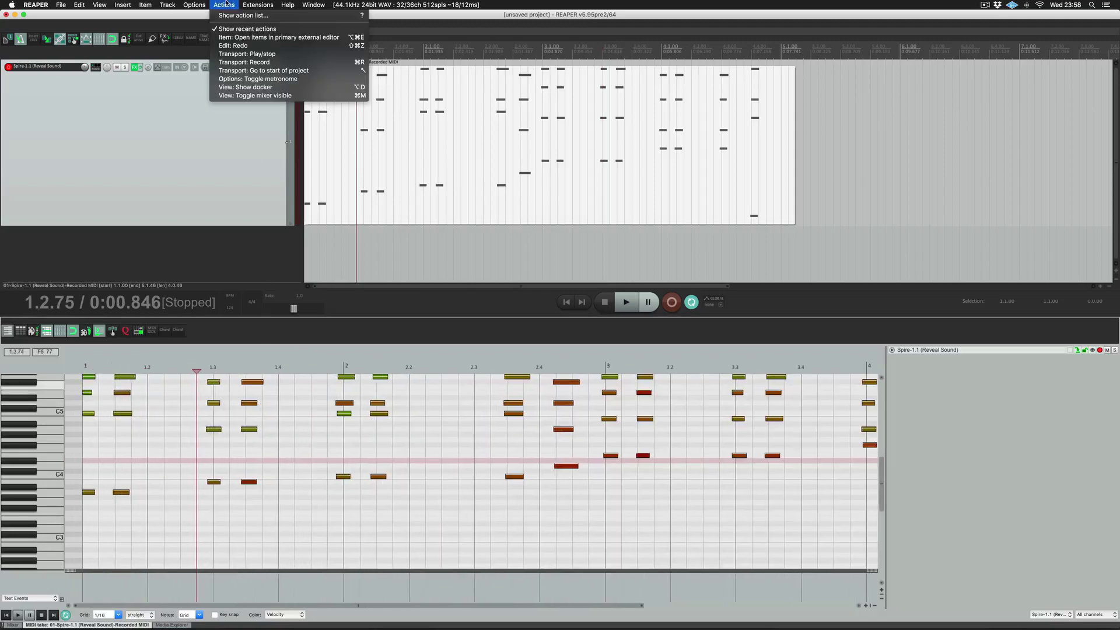
{"action": "left_click", "coordinate": [231, 16]}
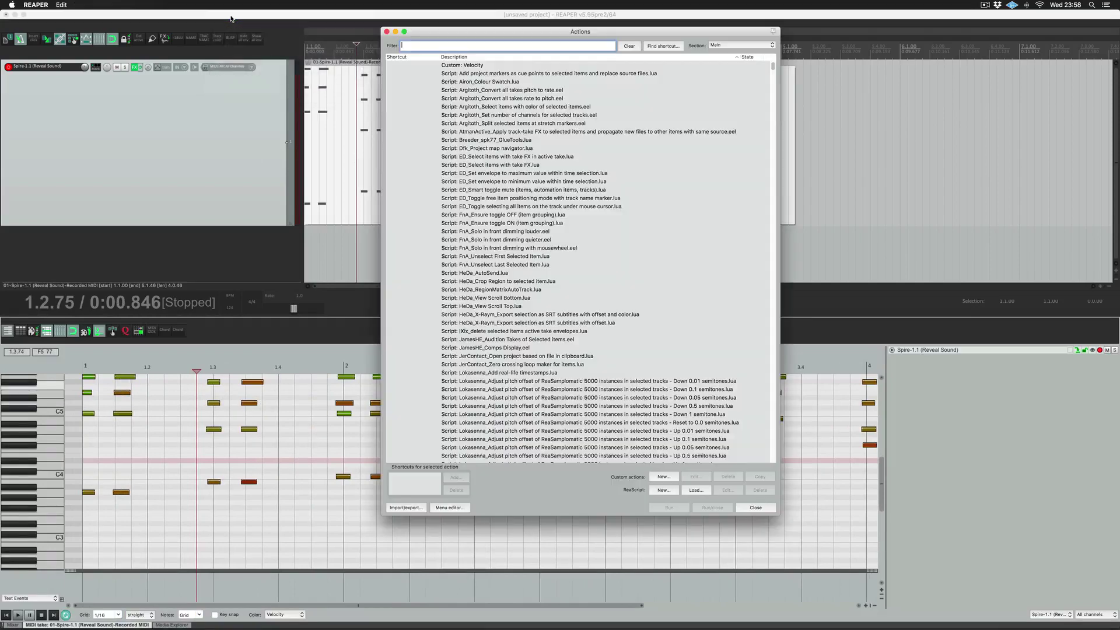
{"action": "type", "text": "1122"}
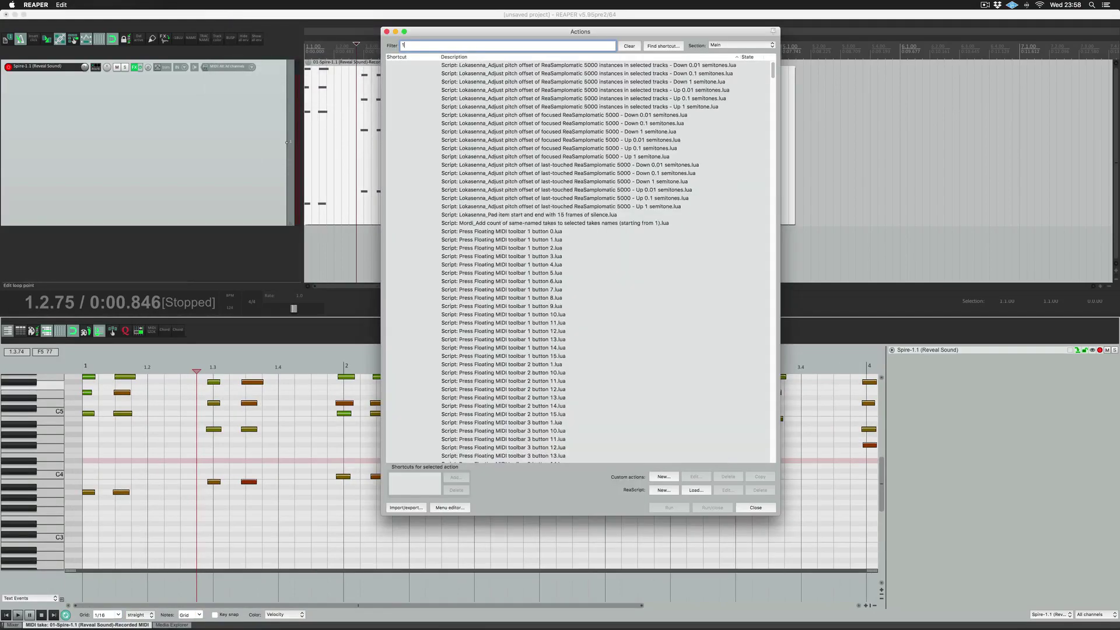
{"action": "left_click", "coordinate": [738, 45]}
{"action": "left_click", "coordinate": [734, 64]}
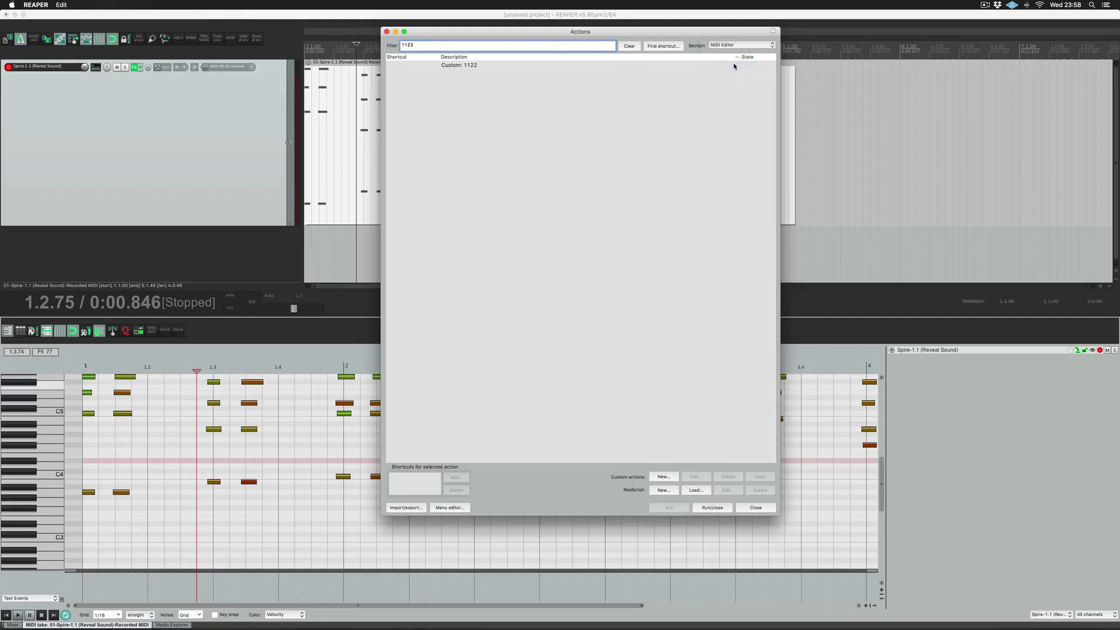
{"action": "left_click", "coordinate": [477, 66]}
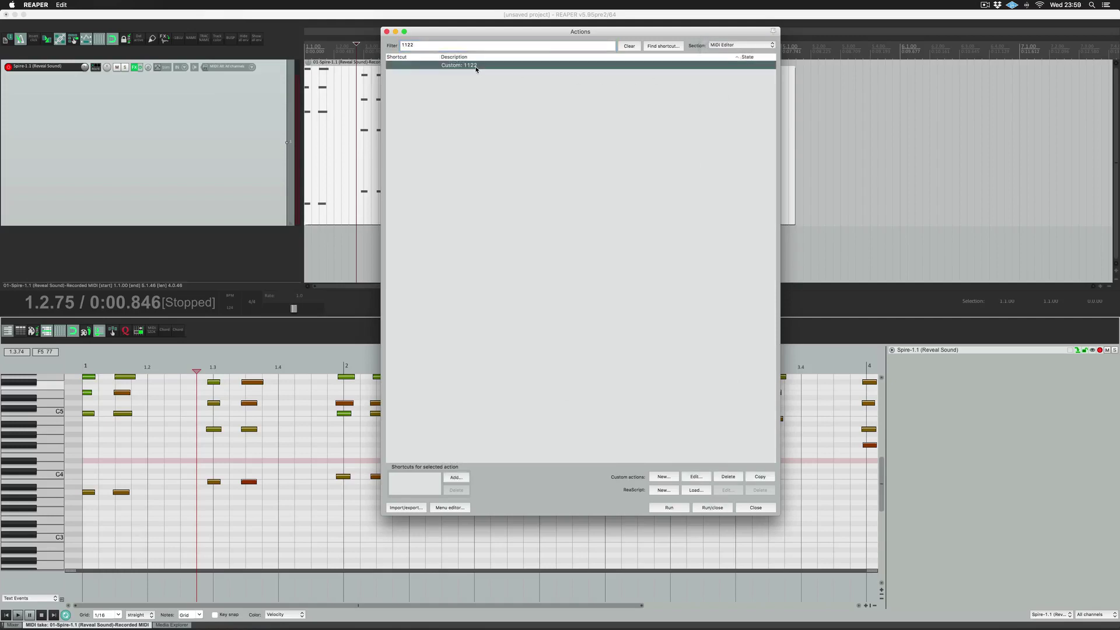
{"action": "left_click", "coordinate": [669, 507]}
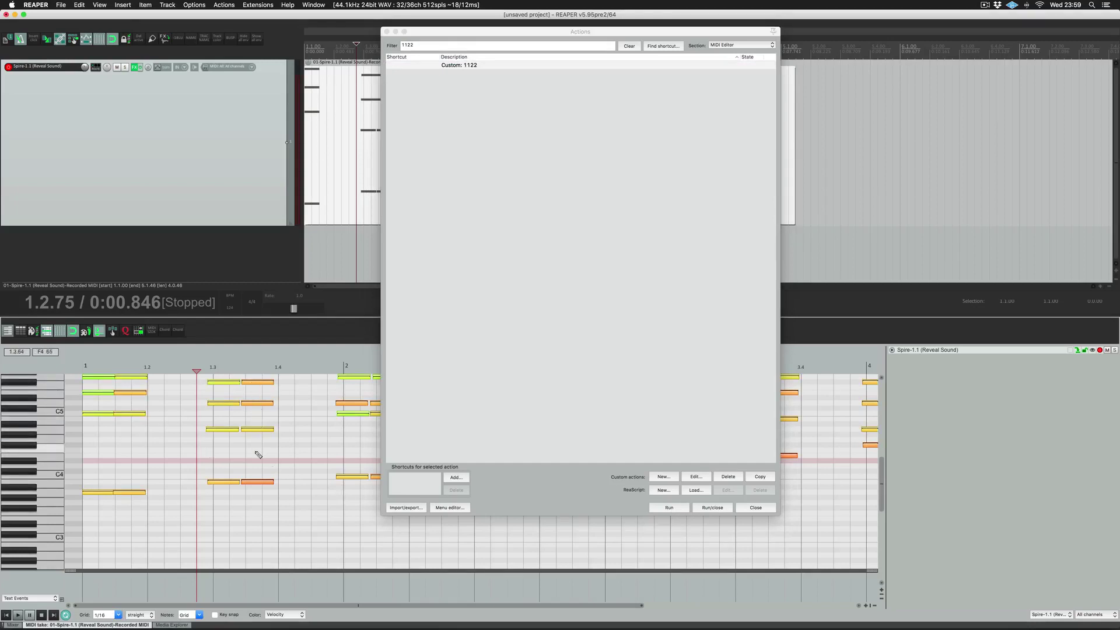
Open custom action 1122 for editing and remove "Notation: Set display quantization to 1/16 (default)" from its action sequence.
{"action": "left_click", "coordinate": [466, 66]}
{"action": "left_click", "coordinate": [466, 65]}
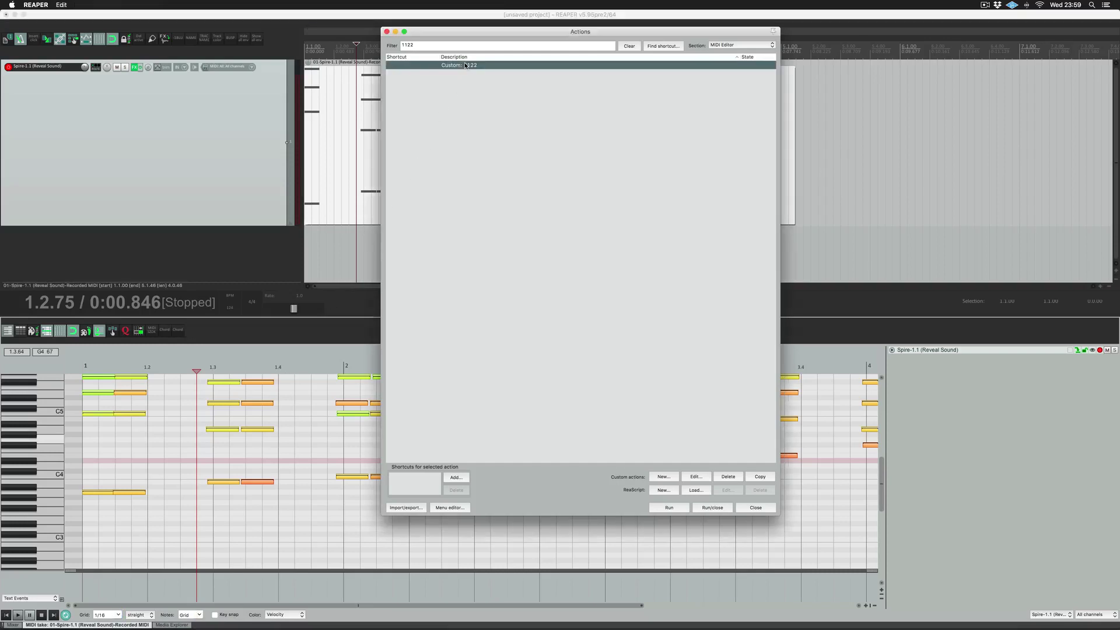
{"action": "left_click", "coordinate": [697, 477]}
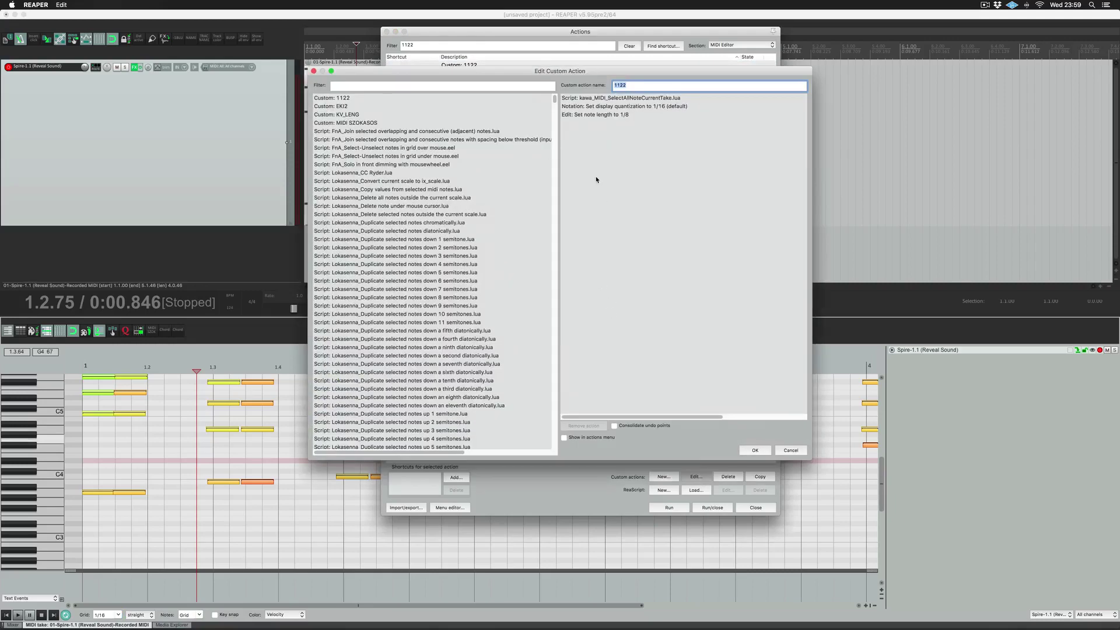
{"action": "left_click", "coordinate": [604, 98]}
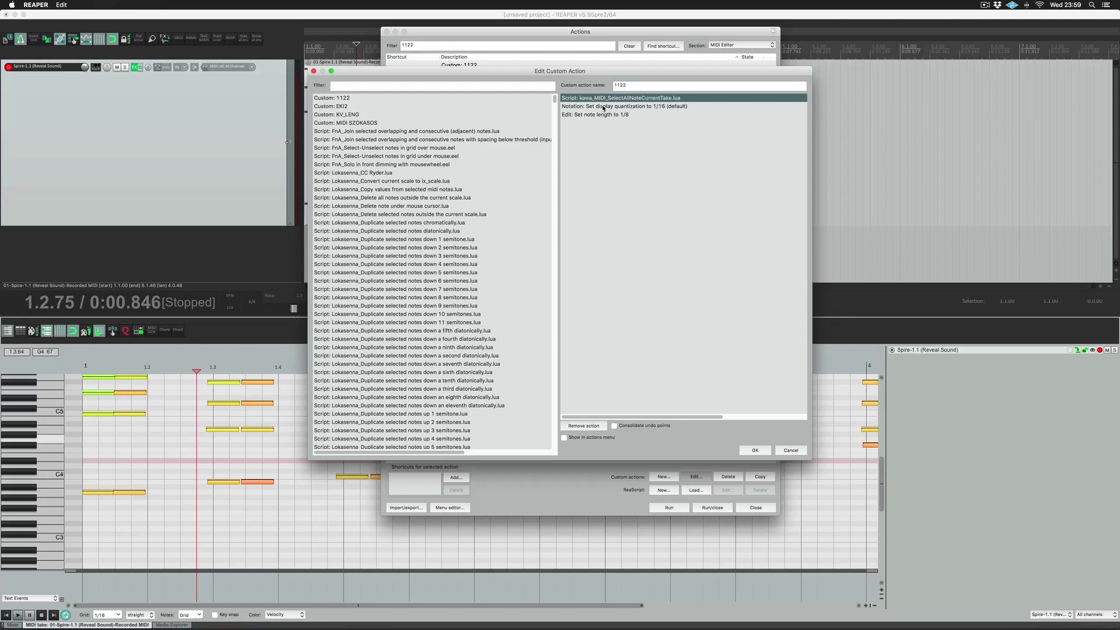
{"action": "left_click", "coordinate": [604, 107]}
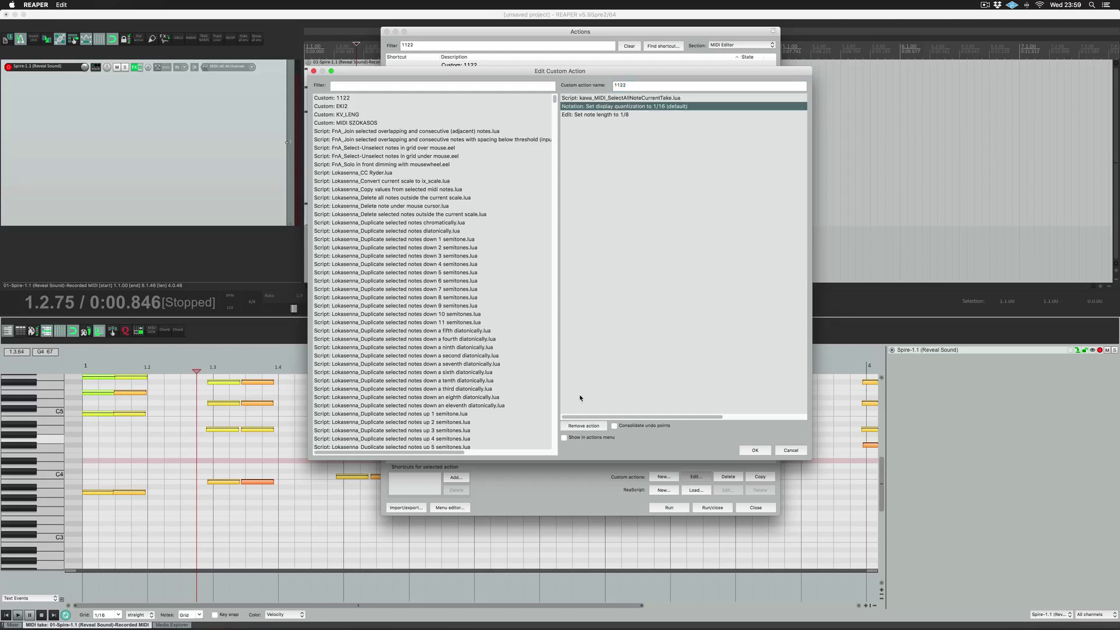
{"action": "left_click", "coordinate": [583, 426]}
Insert "Quantize note positions to 1/16" between the select-all script and the note length action, and save custom action 1122.
{"action": "left_click", "coordinate": [361, 86]}
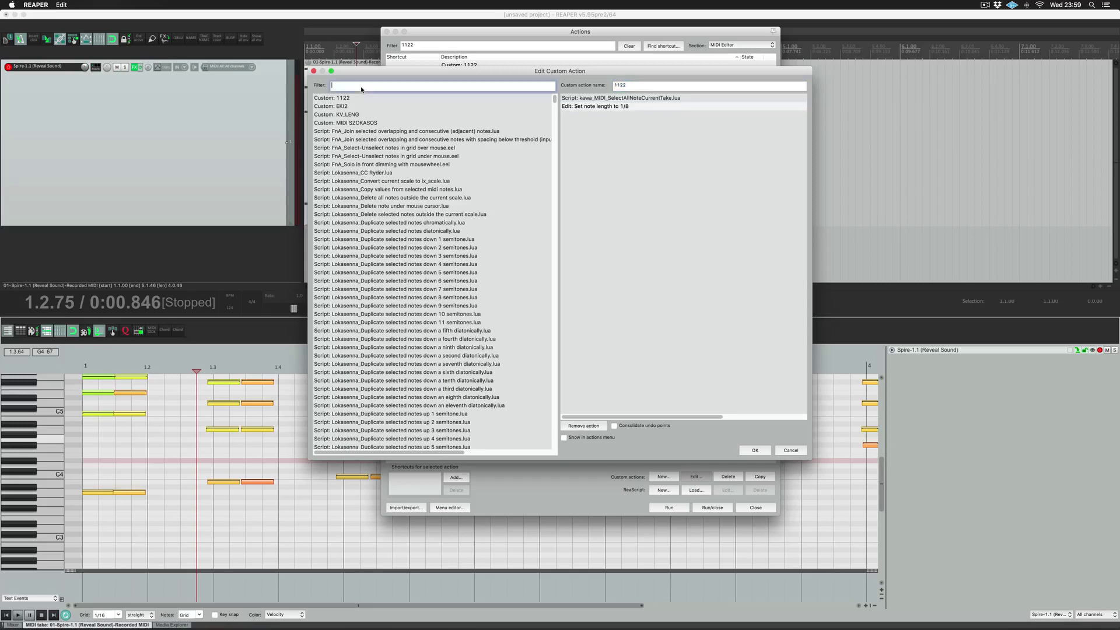
{"action": "type", "text": "quanti"}
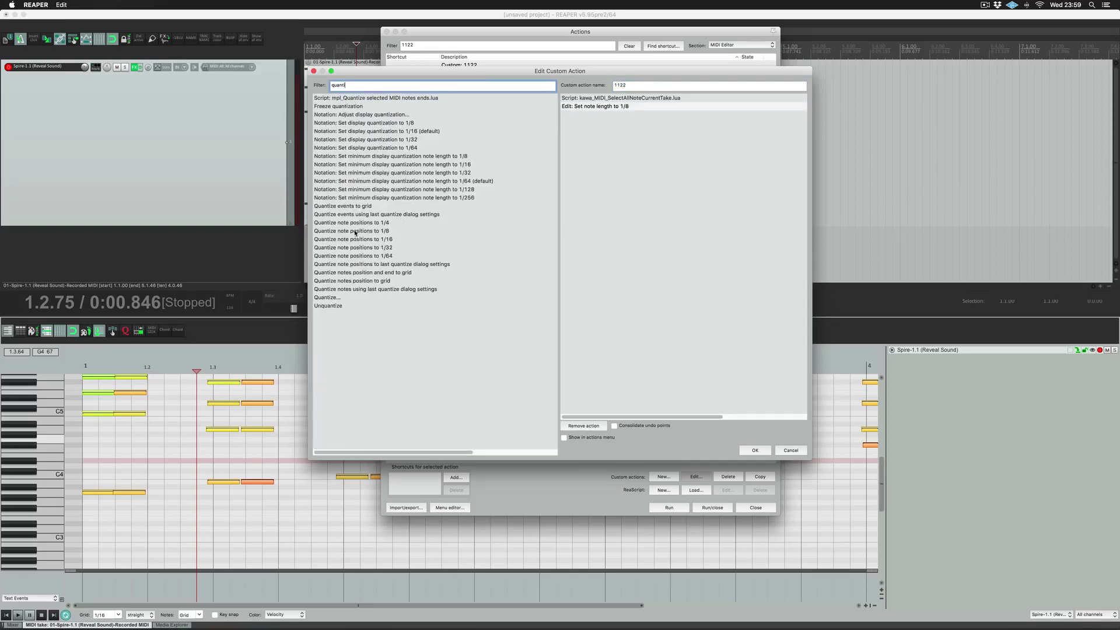
{"action": "left_click_drag", "start_coordinate": [345, 240], "coordinate": [602, 110]}
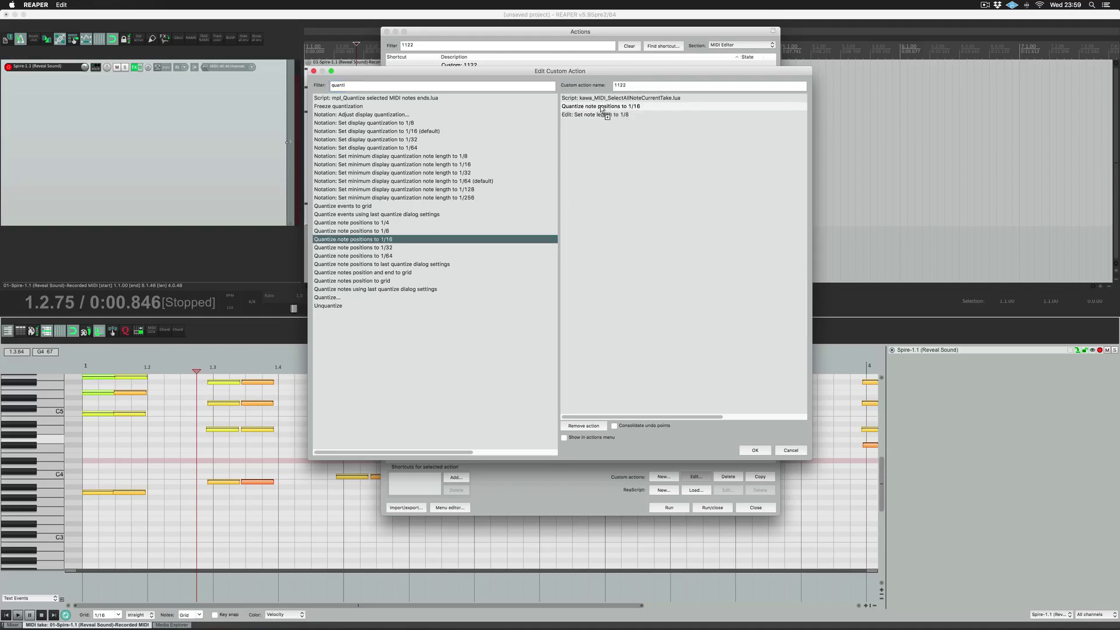
{"action": "left_click", "coordinate": [756, 449]}
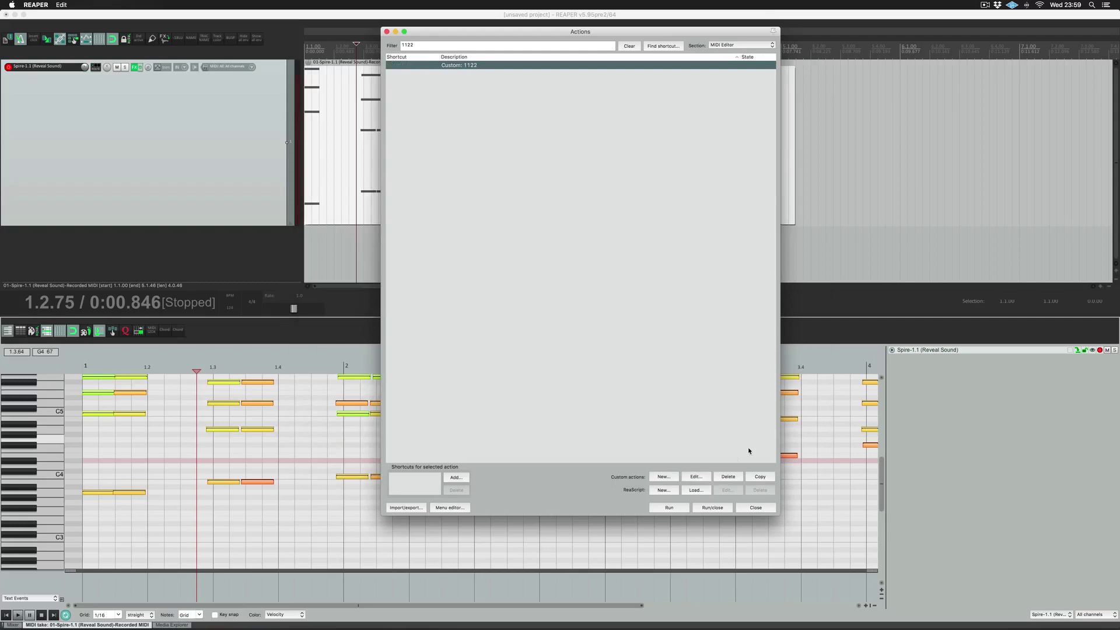
Run custom action 1122 on the MIDI notes and set their velocity to a value in the 64-95 range.
{"action": "left_click", "coordinate": [710, 508]}
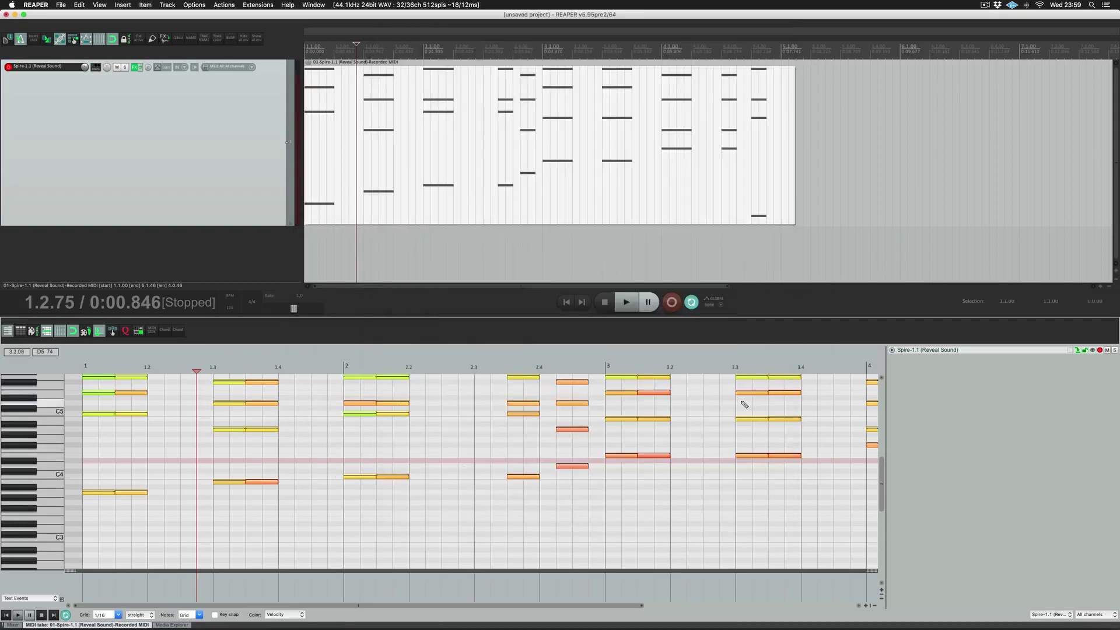
{"action": "right_click", "coordinate": [266, 407]}
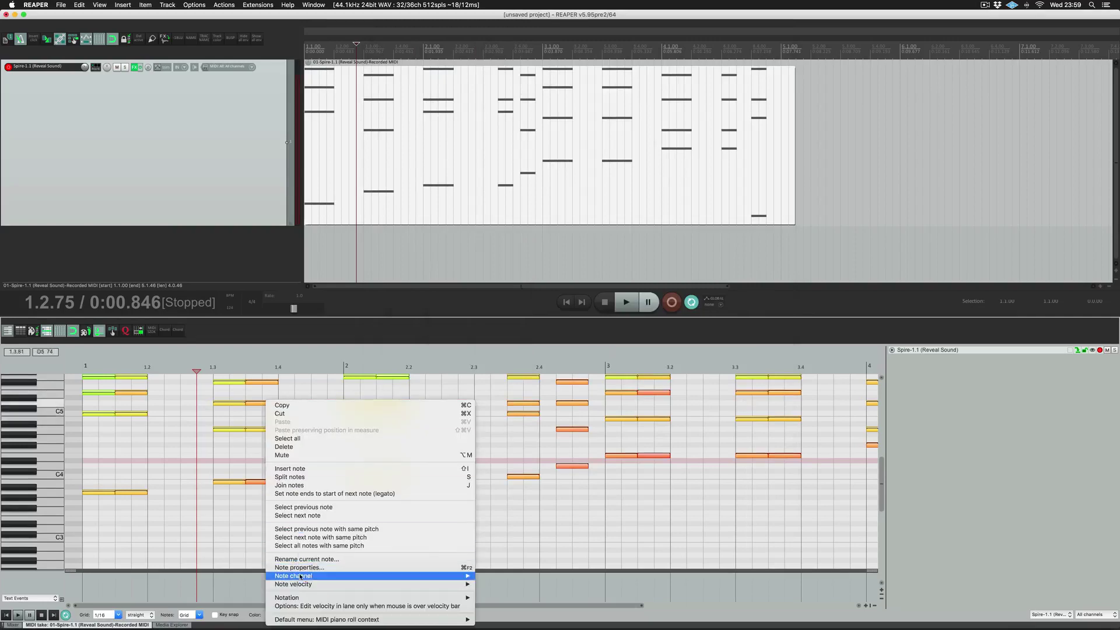
{"action": "mouse_move", "coordinate": [461, 584]}
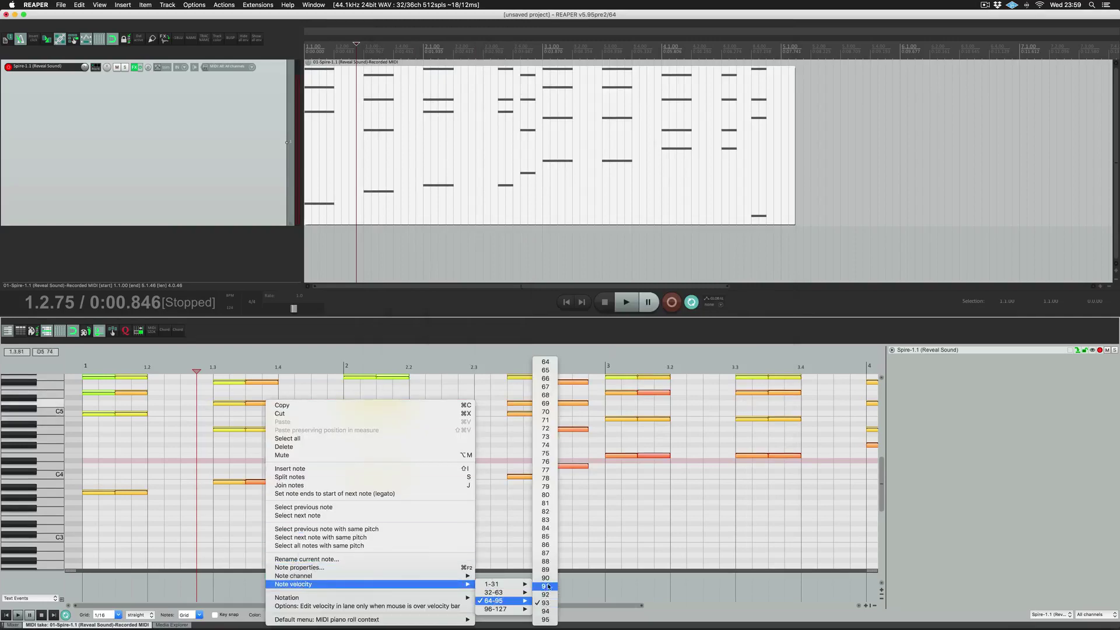
{"action": "left_click", "coordinate": [547, 582]}
{"action": "left_click", "coordinate": [475, 483]}
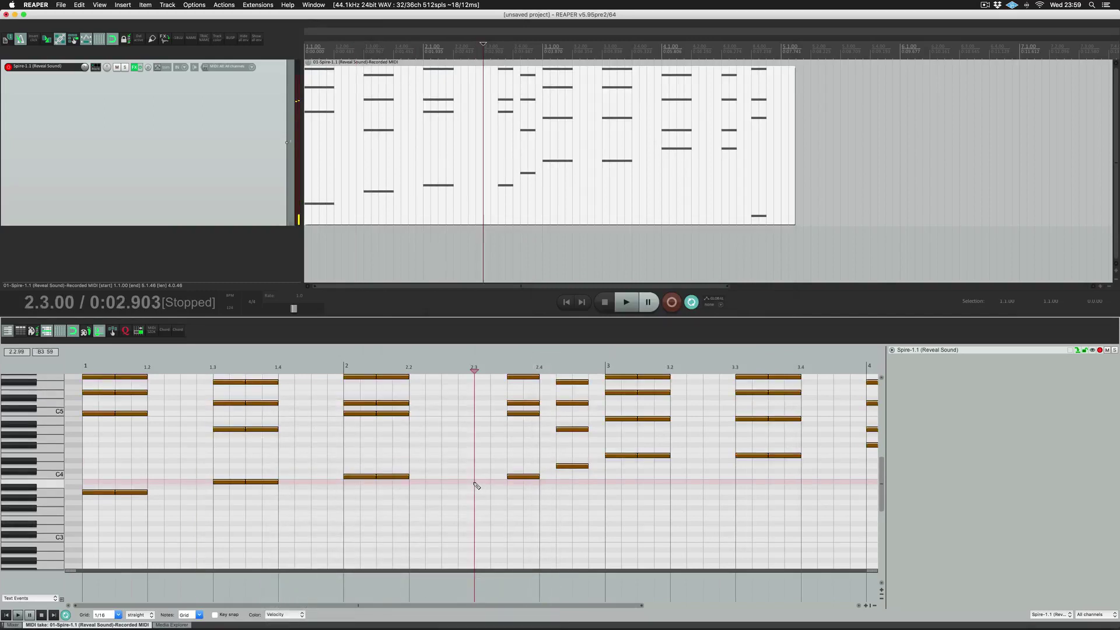
{"action": "scroll", "coordinate": [477, 486], "scroll_direction": "down", "scroll_amount": 1}
{"action": "scroll", "coordinate": [477, 486], "scroll_direction": "down", "scroll_amount": 3}
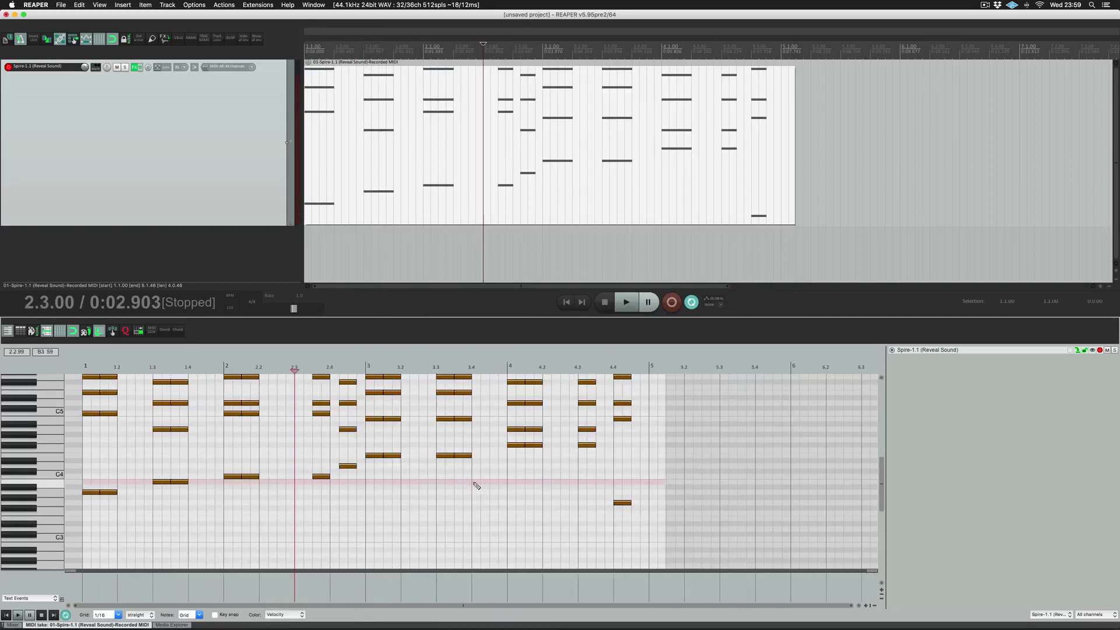
{"action": "left_click", "coordinate": [474, 491]}
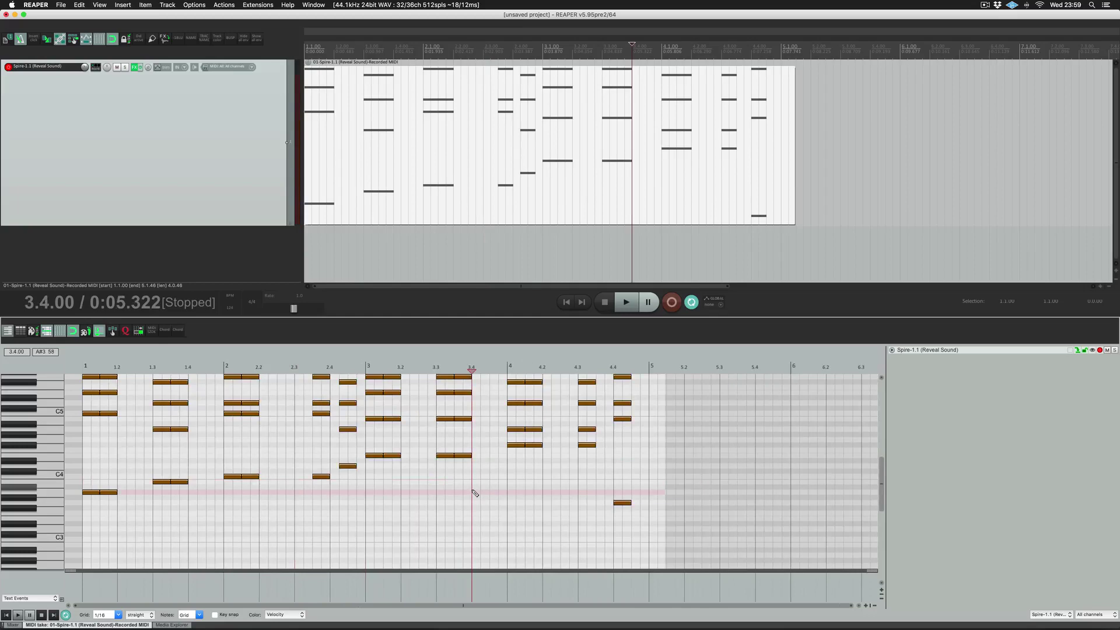
Add custom action 1122 to the MIDI piano roll toolbar and save the toolbar customization.
{"action": "right_click", "coordinate": [216, 337]}
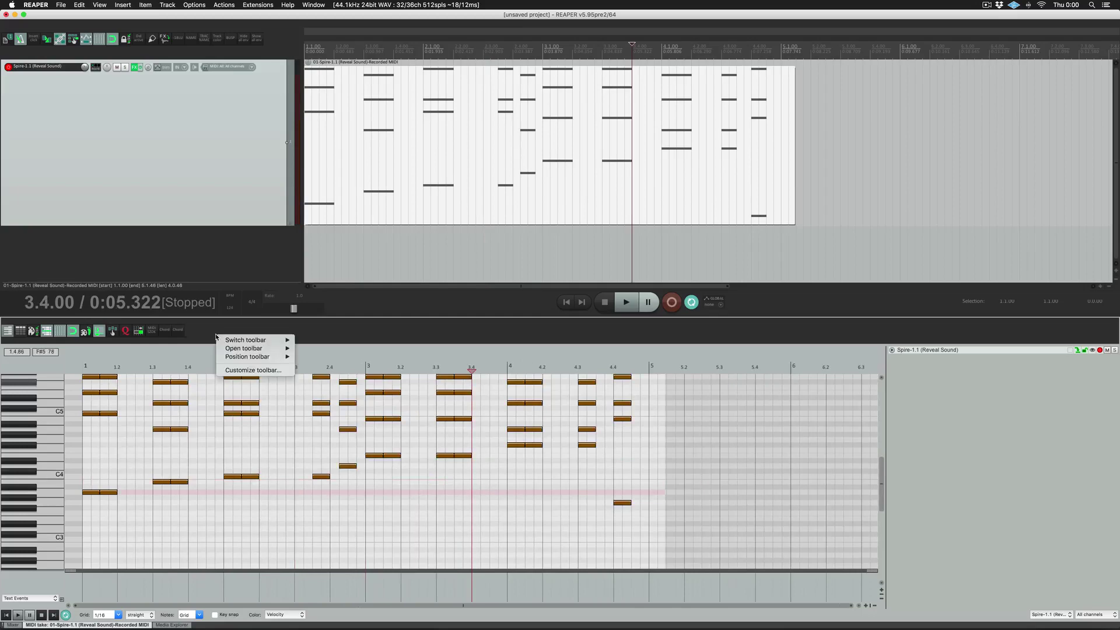
{"action": "left_click", "coordinate": [233, 369]}
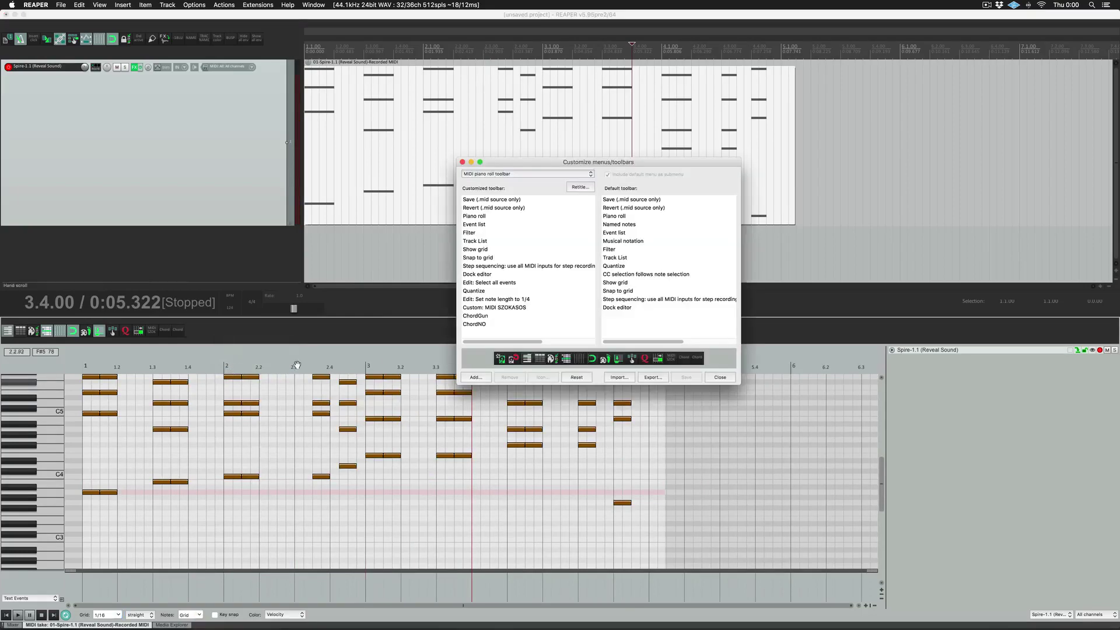
{"action": "left_click", "coordinate": [475, 378]}
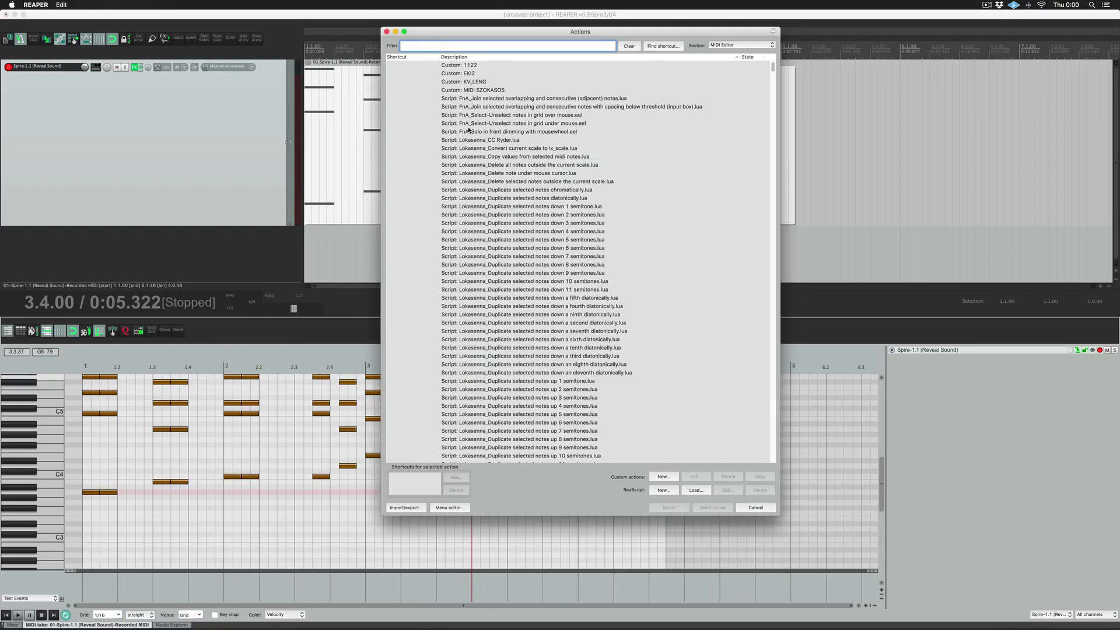
{"action": "left_click", "coordinate": [467, 66]}
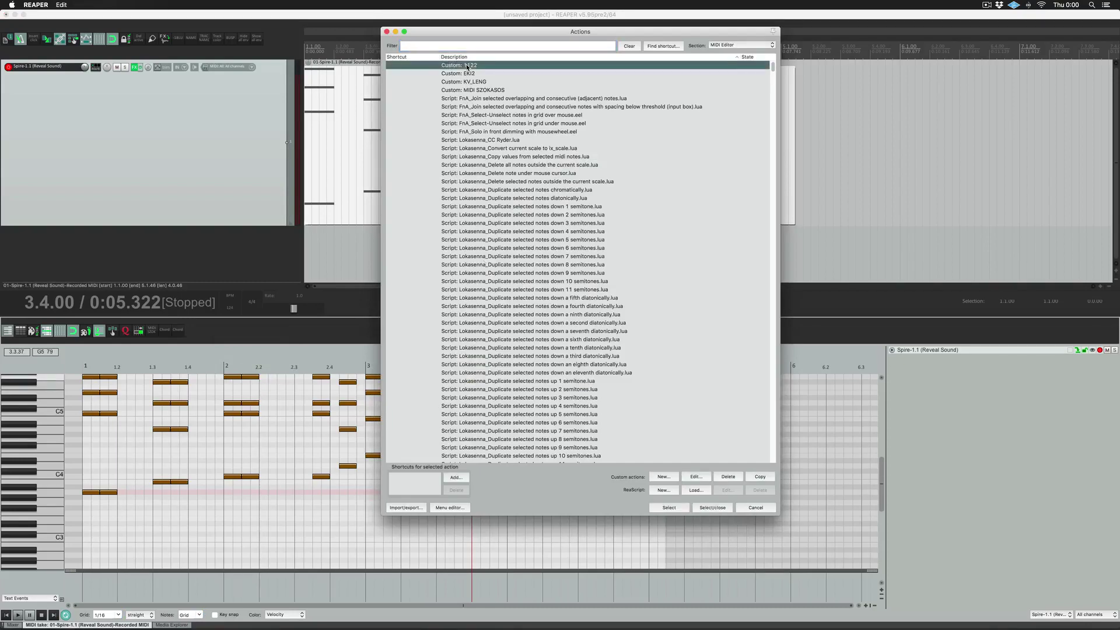
{"action": "left_click", "coordinate": [708, 508]}
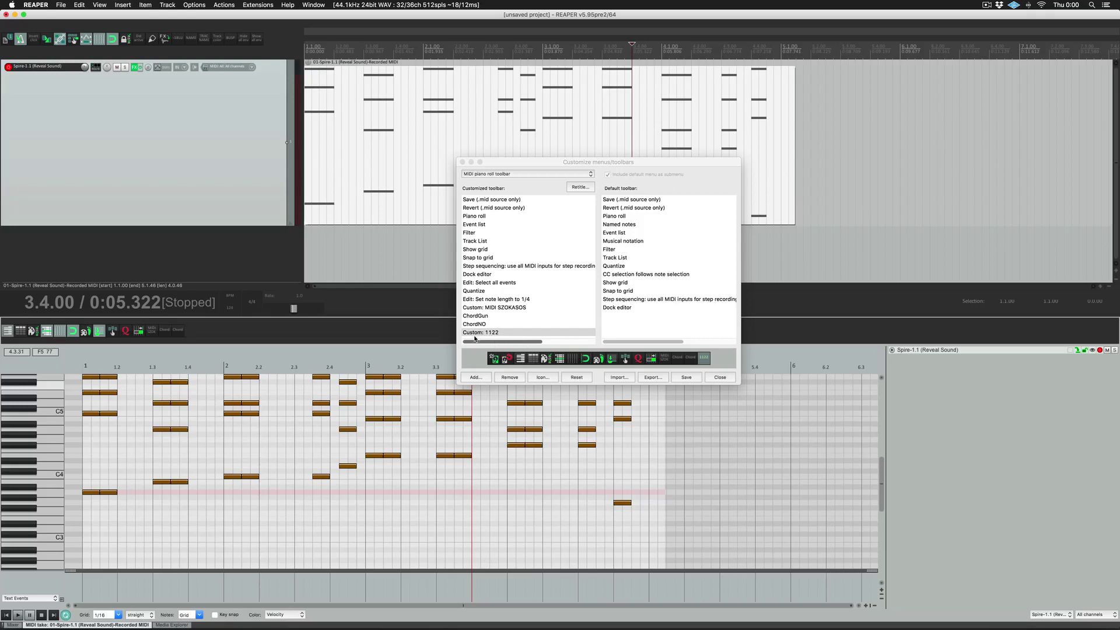
{"action": "left_click", "coordinate": [681, 378]}
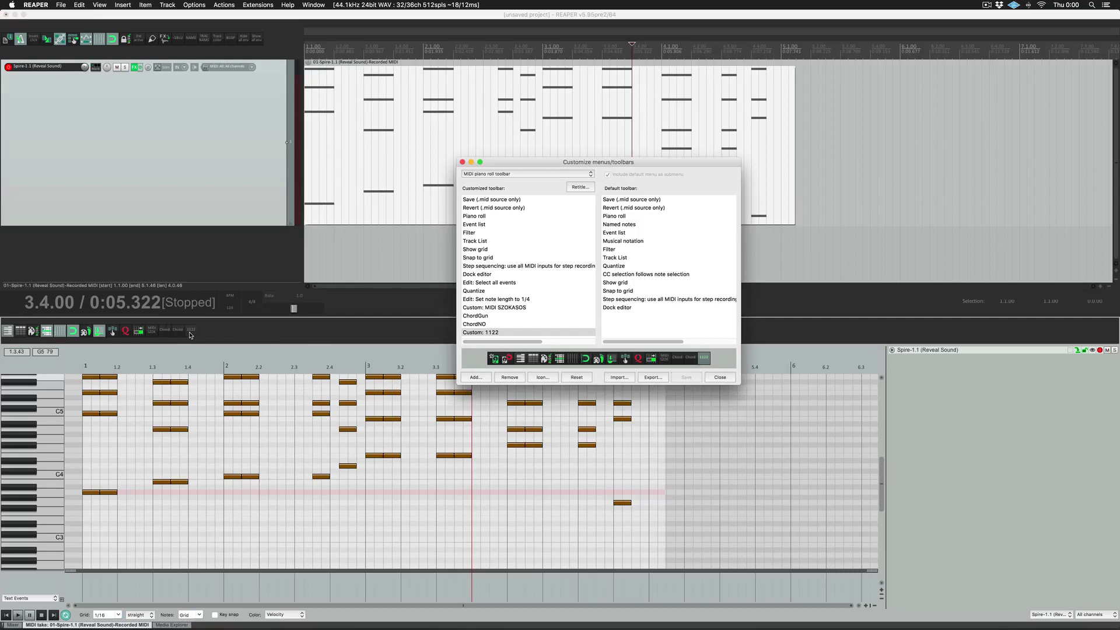
{"action": "left_click", "coordinate": [720, 378]}
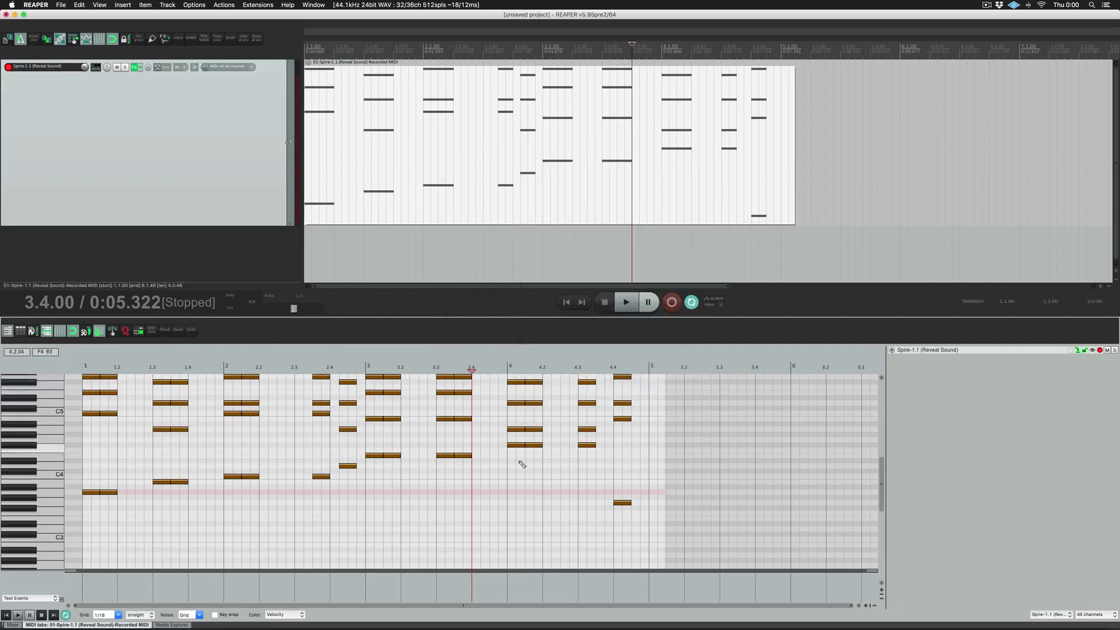
Undo the velocity and quantization edits, select all notes and return them to unquantized 1/8 lengths.
{"action": "left_click", "coordinate": [285, 450]}
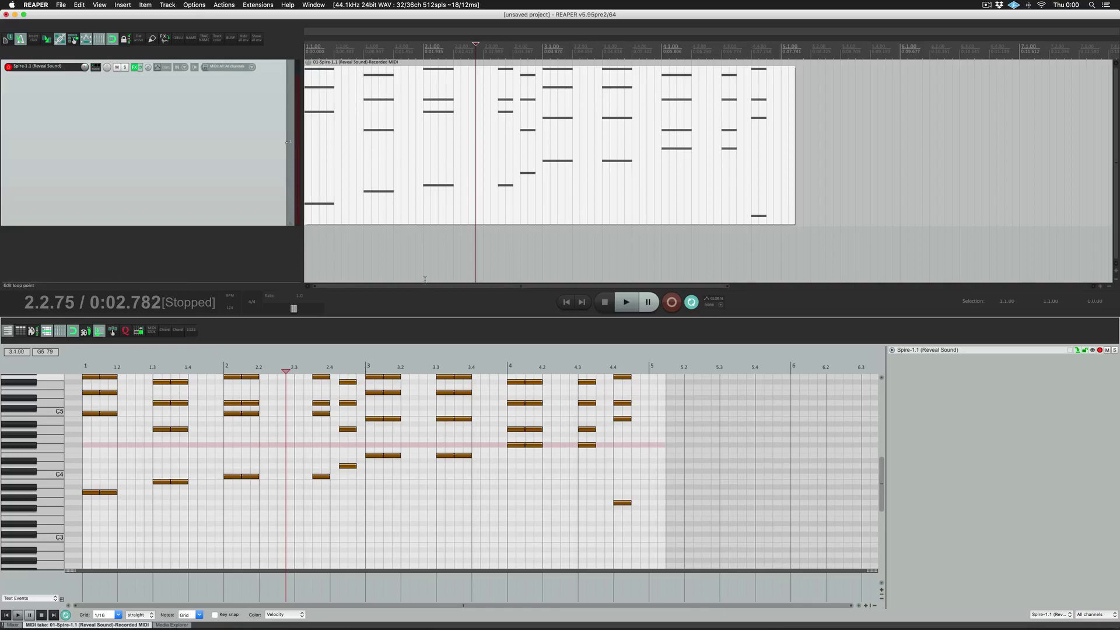
{"action": "key", "text": "r"}
{"action": "key", "text": "super+z"}
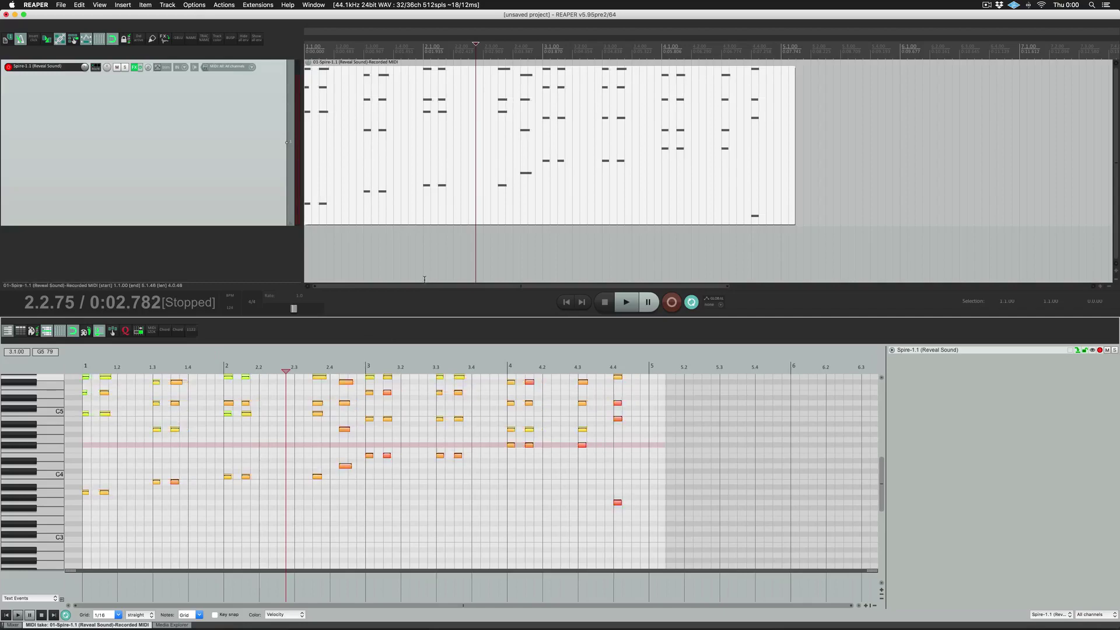
{"action": "key", "text": "super+a"}
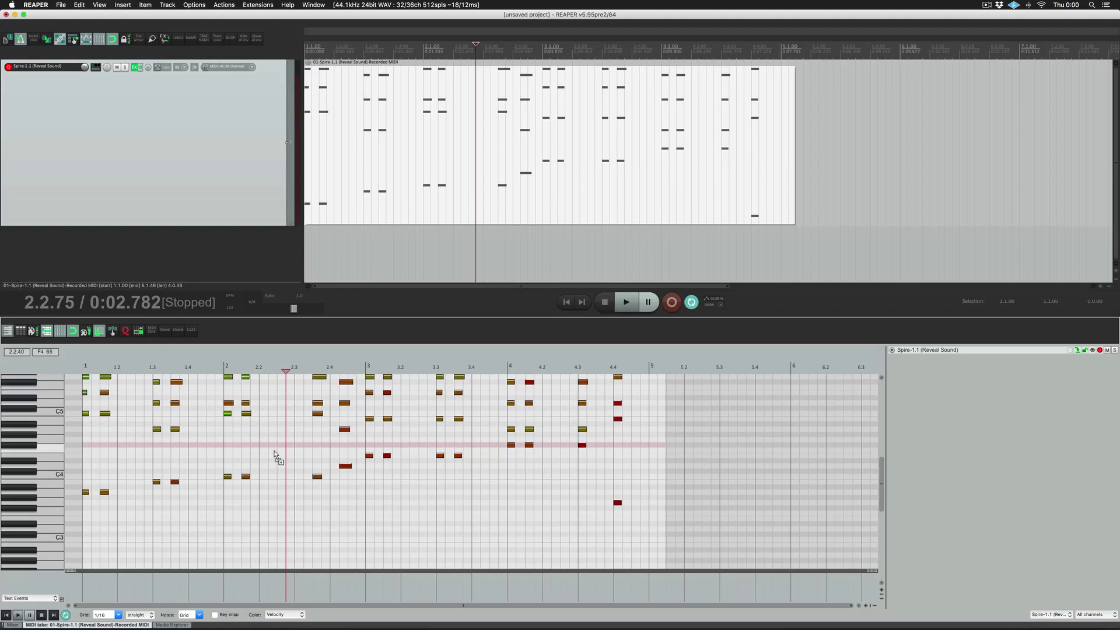
{"action": "key", "text": "super+a"}
{"action": "key", "text": "ctrl+l"}
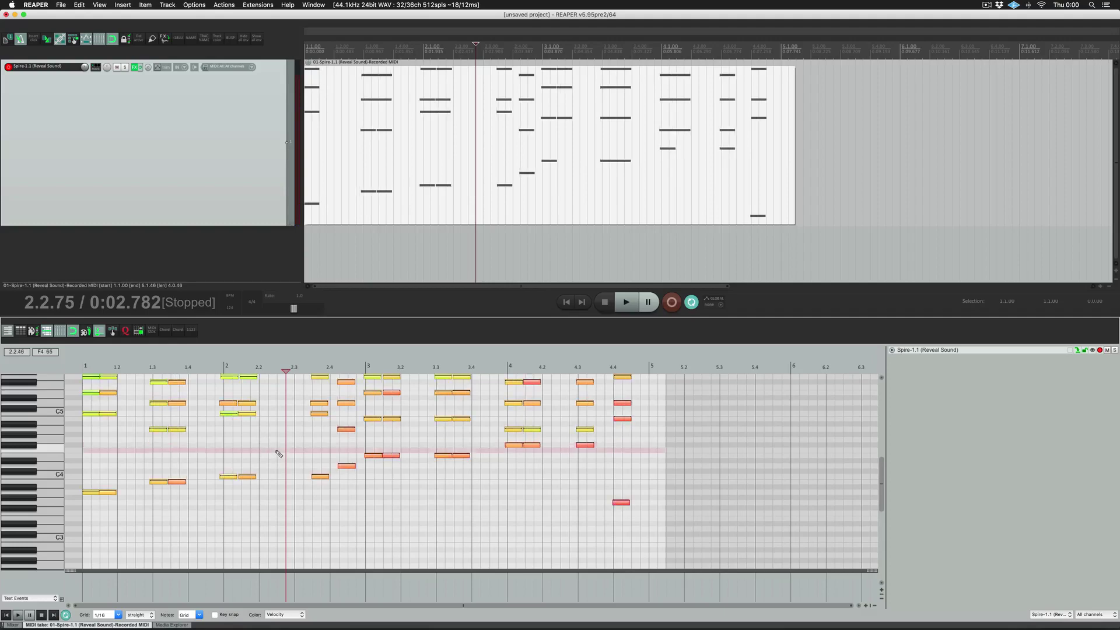
{"action": "left_click", "coordinate": [277, 454]}
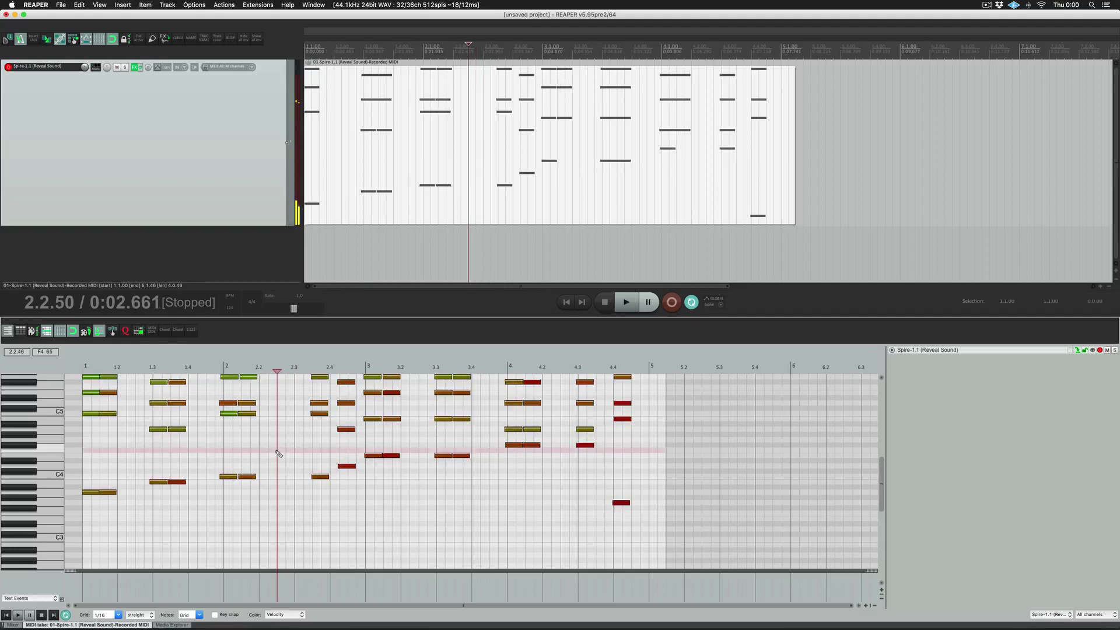
Run the newly added custom action 1122 on the notes and raise their velocity to a value in the 96-127 range.
{"action": "left_click", "coordinate": [195, 336]}
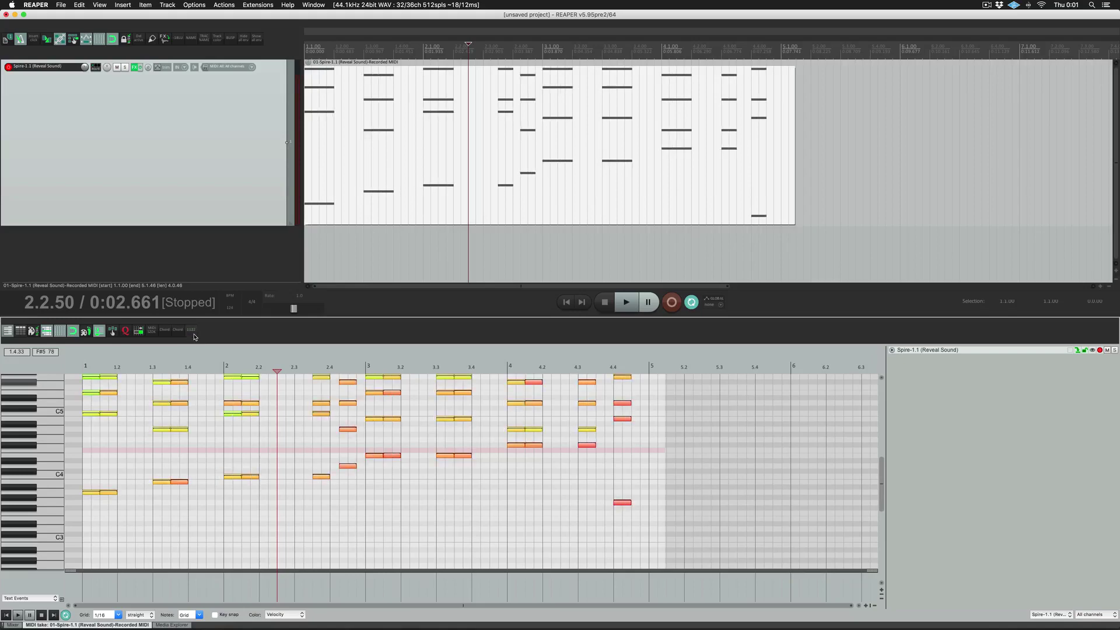
{"action": "right_click", "coordinate": [234, 403]}
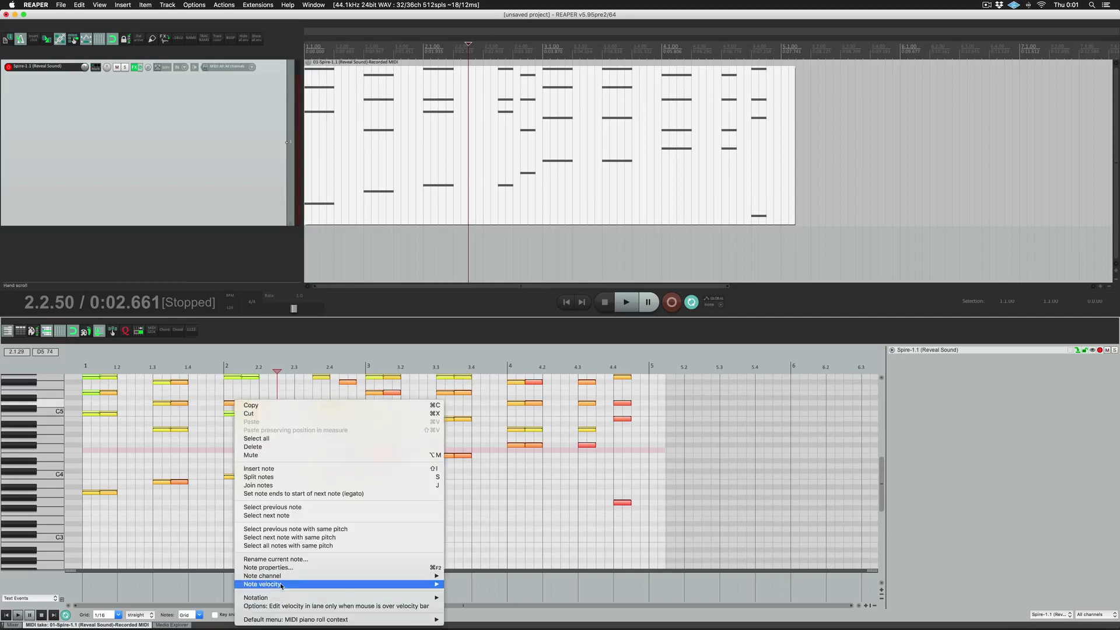
{"action": "mouse_move", "coordinate": [280, 586]}
{"action": "mouse_move", "coordinate": [465, 609]}
{"action": "left_click", "coordinate": [517, 620]}
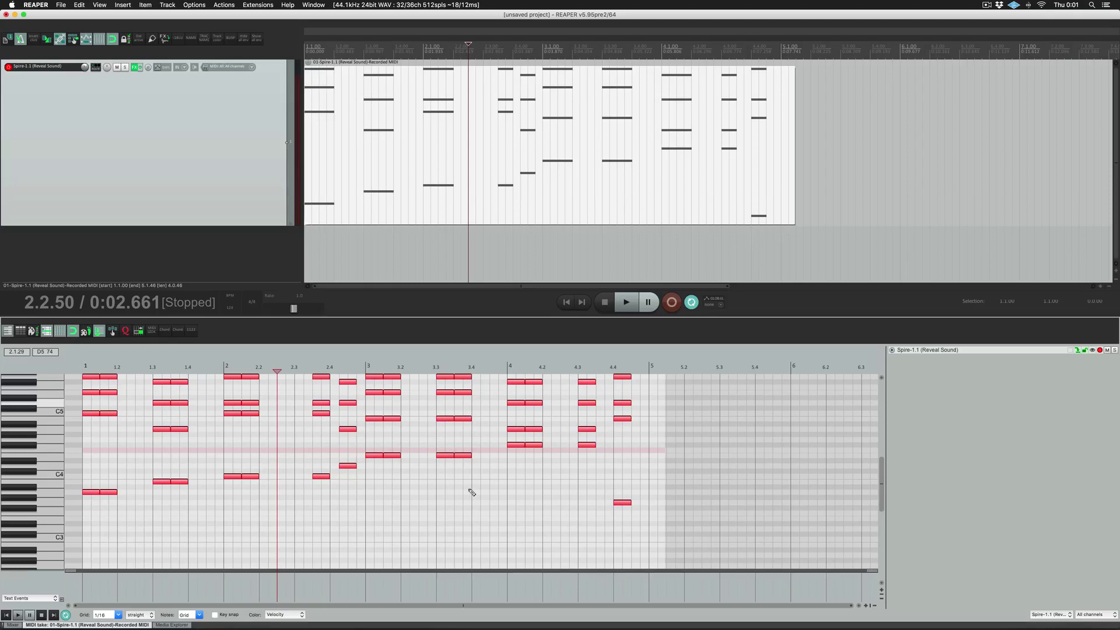
Assign the shortcut Cmd+Opt+Shift+K to custom action 1122 in the MIDI Editor section of the action list and close the list.
{"action": "right_click", "coordinate": [229, 330]}
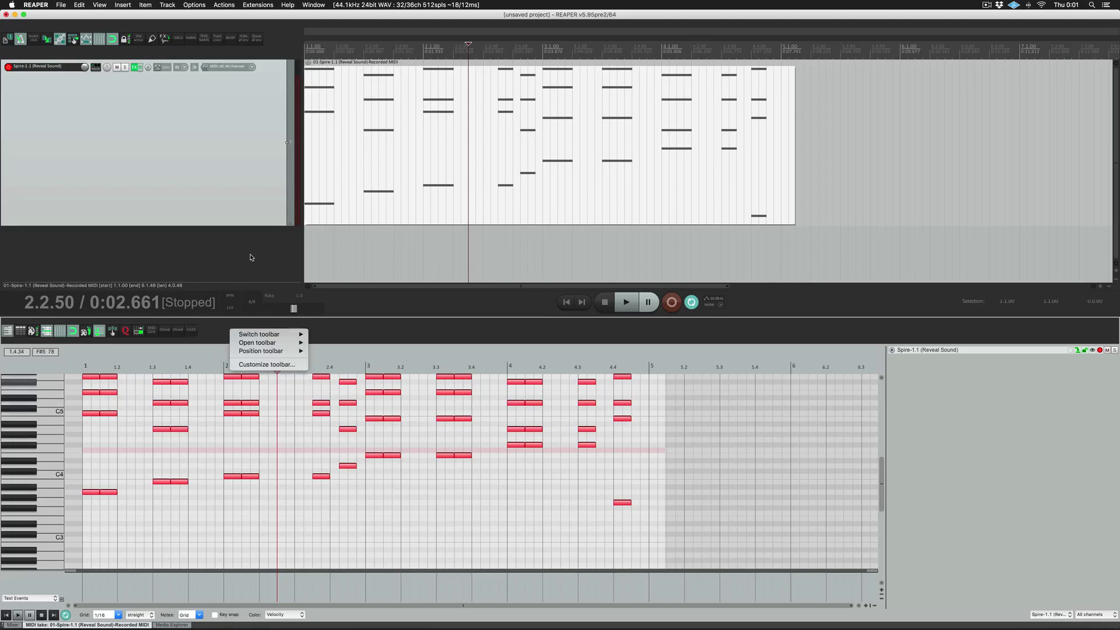
{"action": "key", "text": "Escape"}
{"action": "left_click", "coordinate": [228, 5]}
{"action": "left_click", "coordinate": [233, 15]}
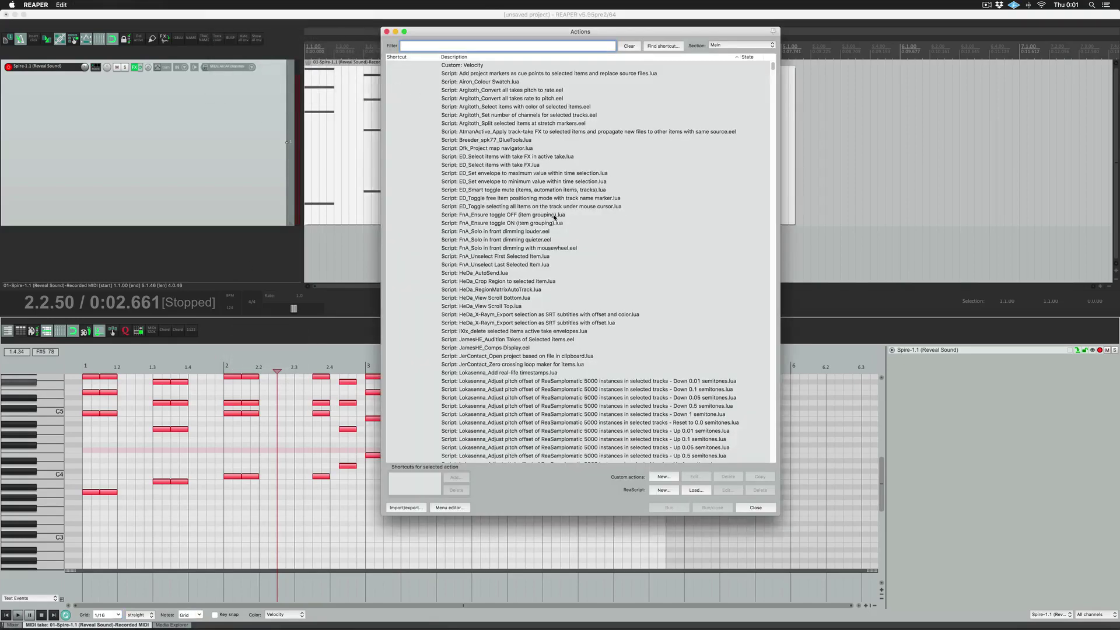
{"action": "left_click", "coordinate": [739, 45]}
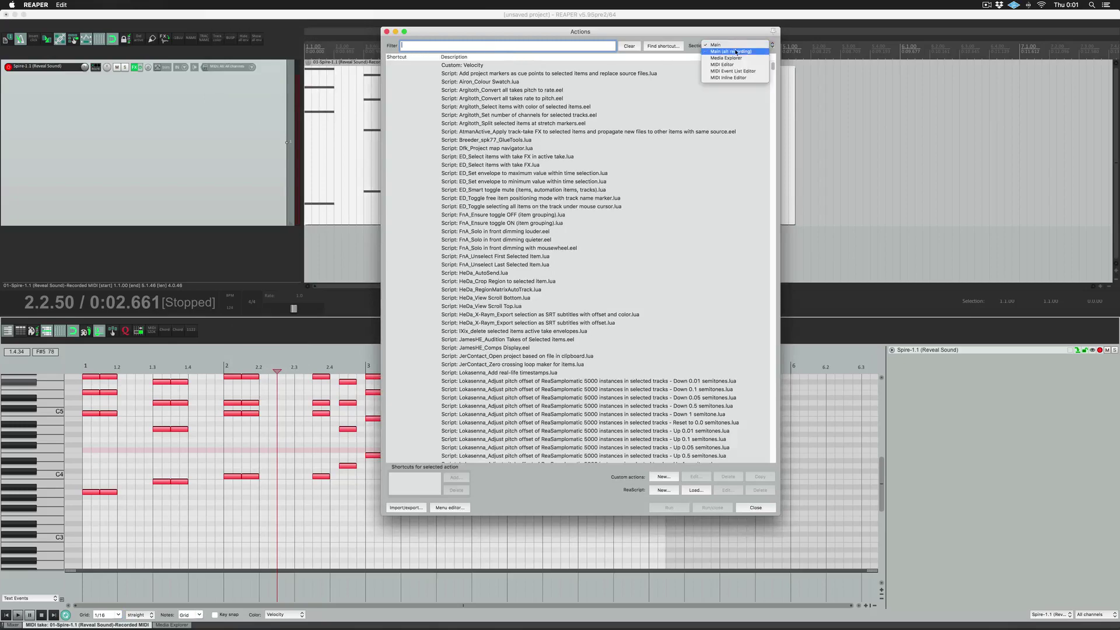
{"action": "left_click", "coordinate": [736, 61]}
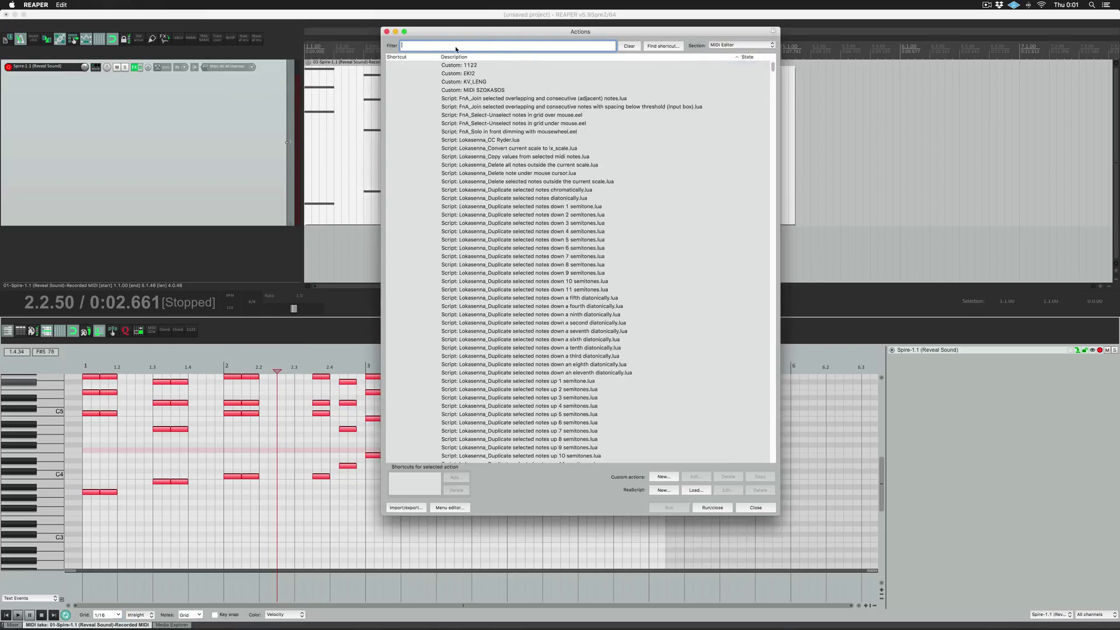
{"action": "left_click", "coordinate": [469, 66]}
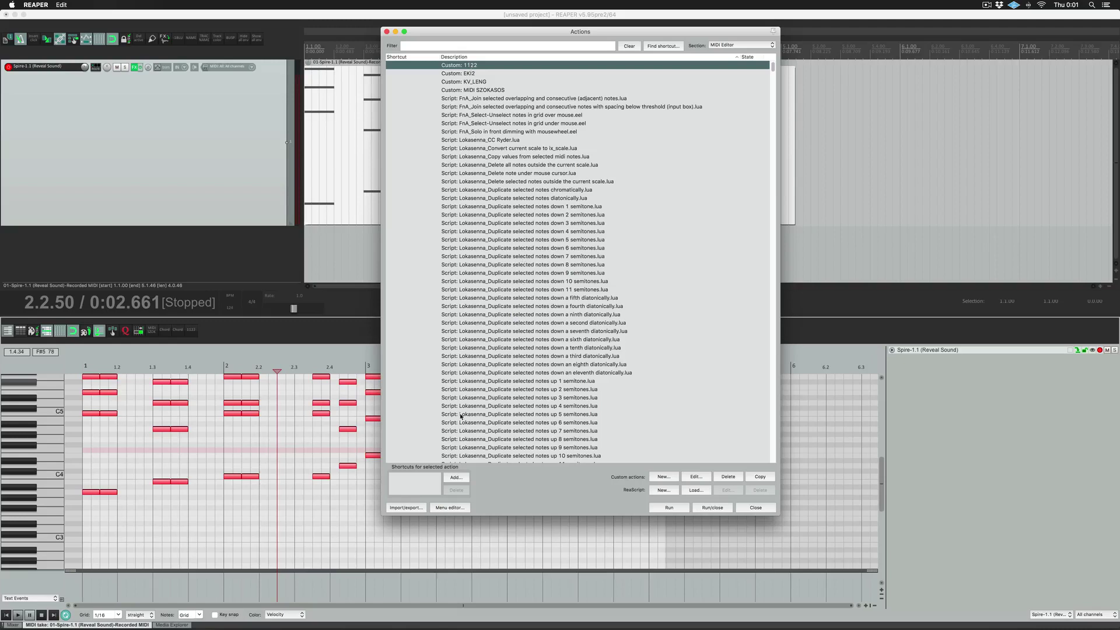
{"action": "left_click", "coordinate": [455, 478]}
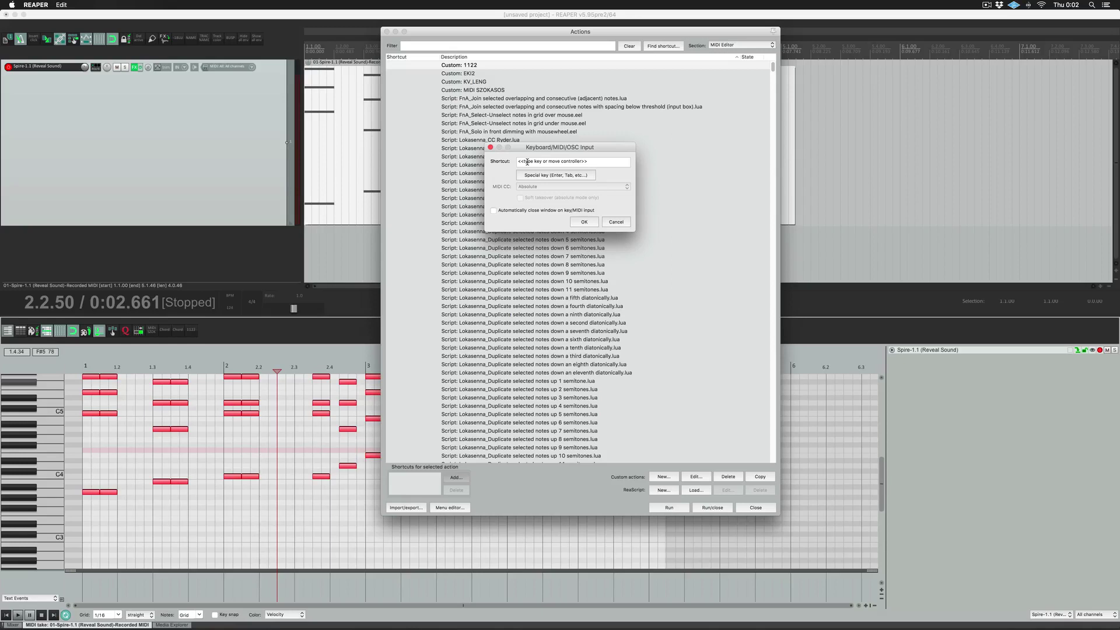
{"action": "key", "text": "super+alt+shift+k"}
{"action": "left_click", "coordinate": [584, 224]}
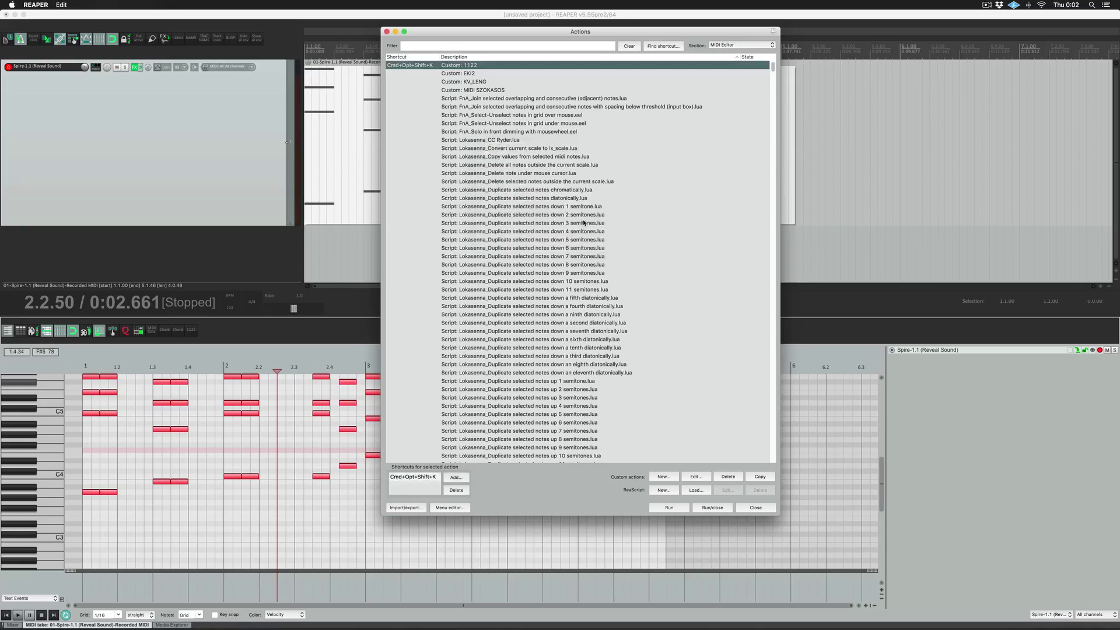
{"action": "left_click", "coordinate": [713, 508]}
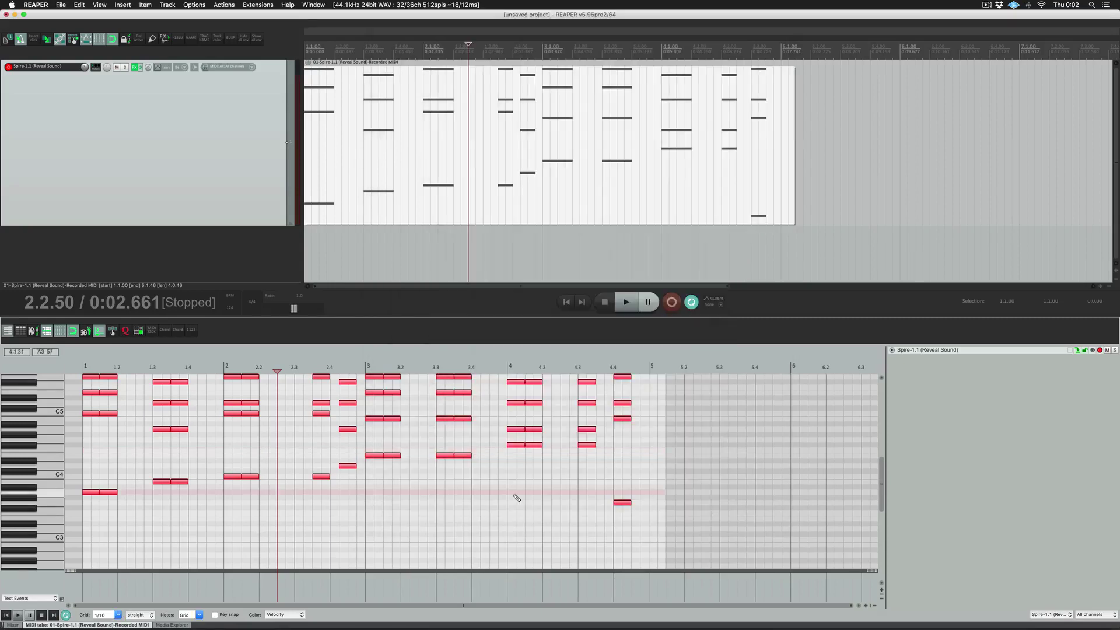
Undo the velocity and quantization edits, select all the MIDI notes and quantize them to the grid.
{"action": "left_click", "coordinate": [516, 497]}
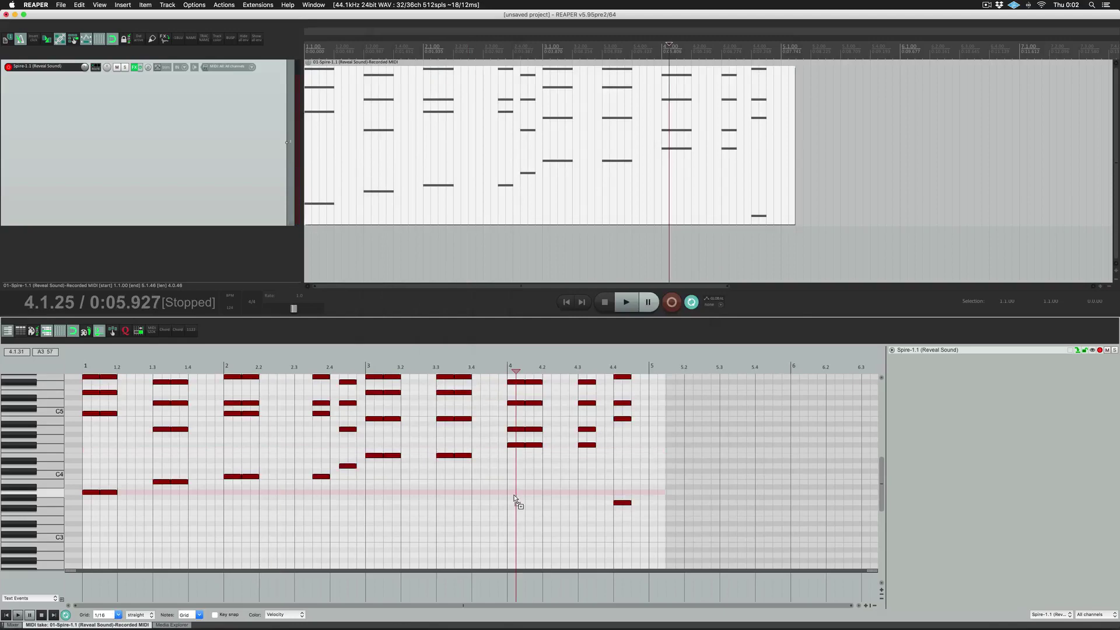
{"action": "key", "text": "super+a"}
{"action": "key", "text": "h"}
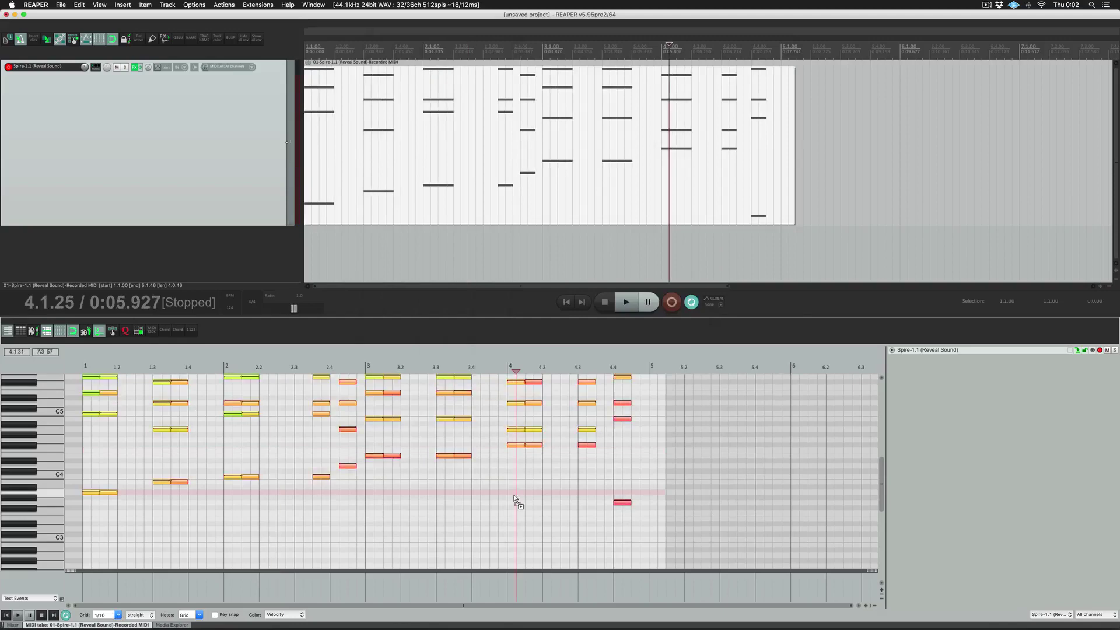
{"action": "left_click", "coordinate": [445, 517]}
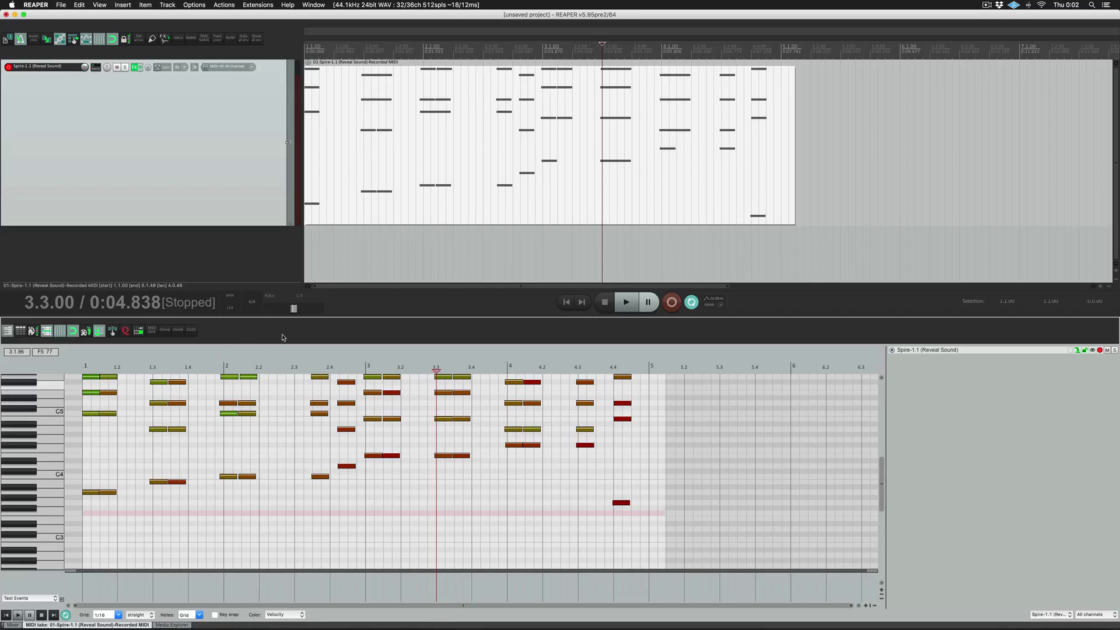
{"action": "key", "text": "super+a"}
{"action": "key", "text": "q"}
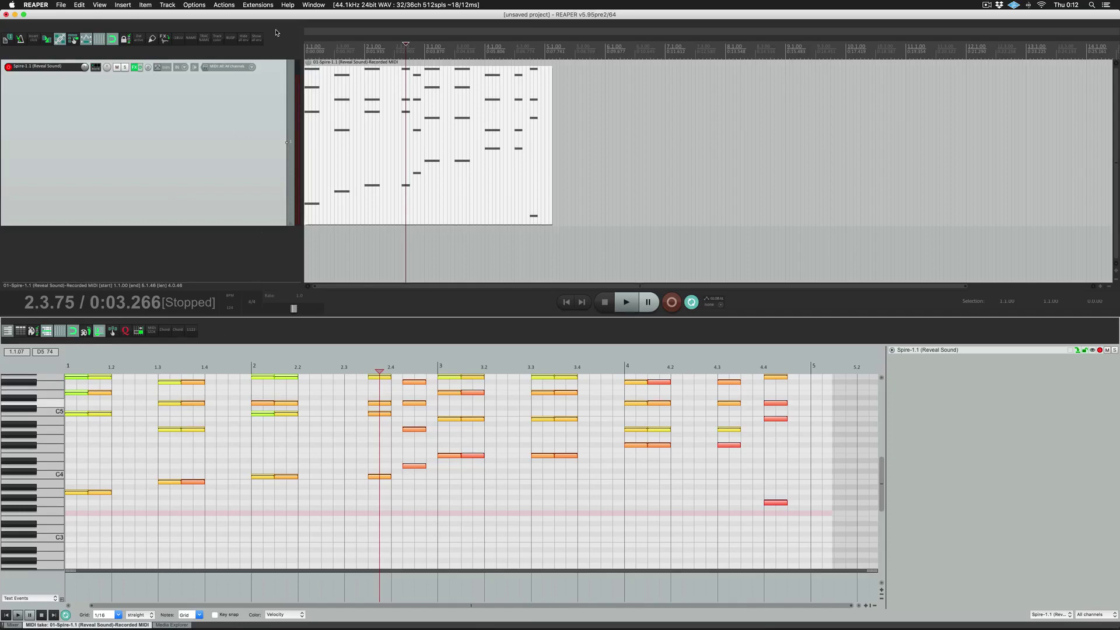
Show the docked toolbars above the arrange view and switch the AUDIO toolbar to Toolbar 12.
{"action": "key", "text": "alt+t"}
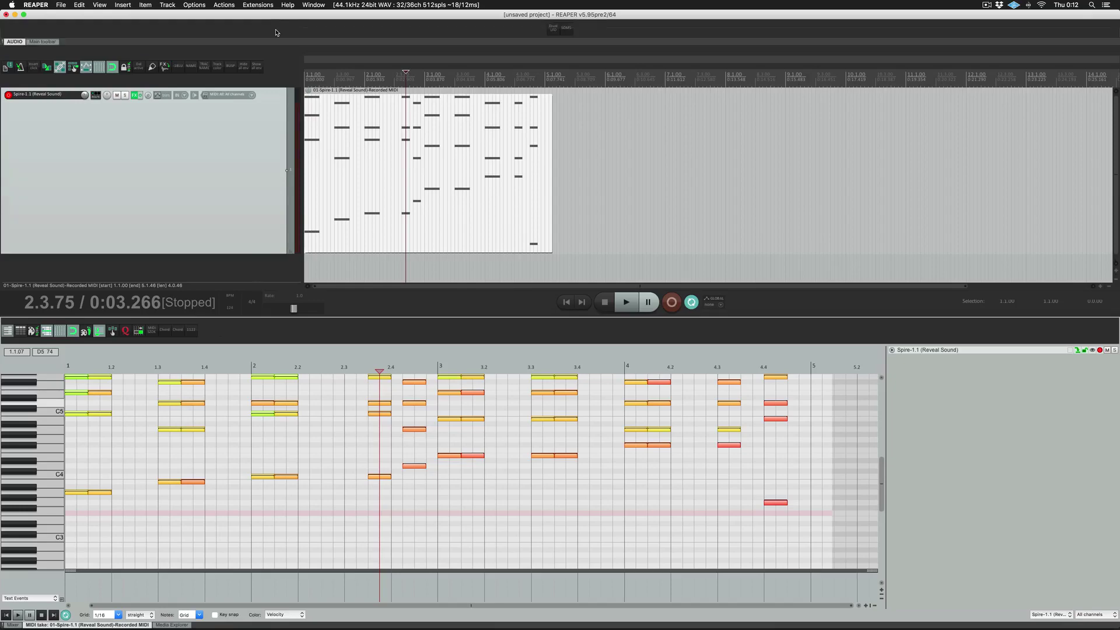
{"action": "right_click", "coordinate": [21, 43]}
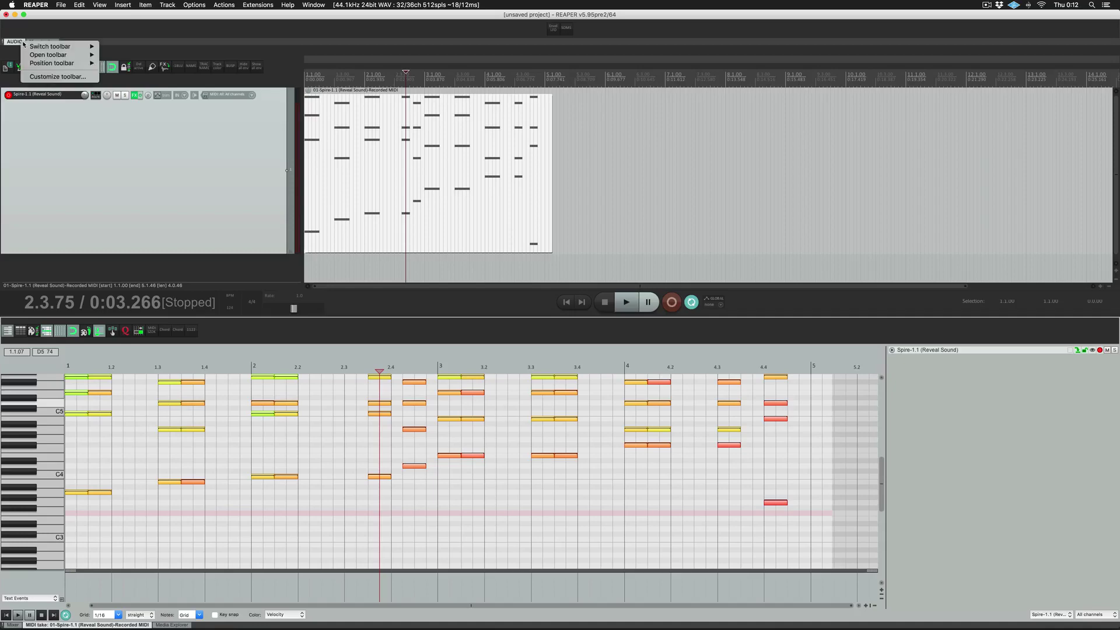
{"action": "mouse_move", "coordinate": [33, 45]}
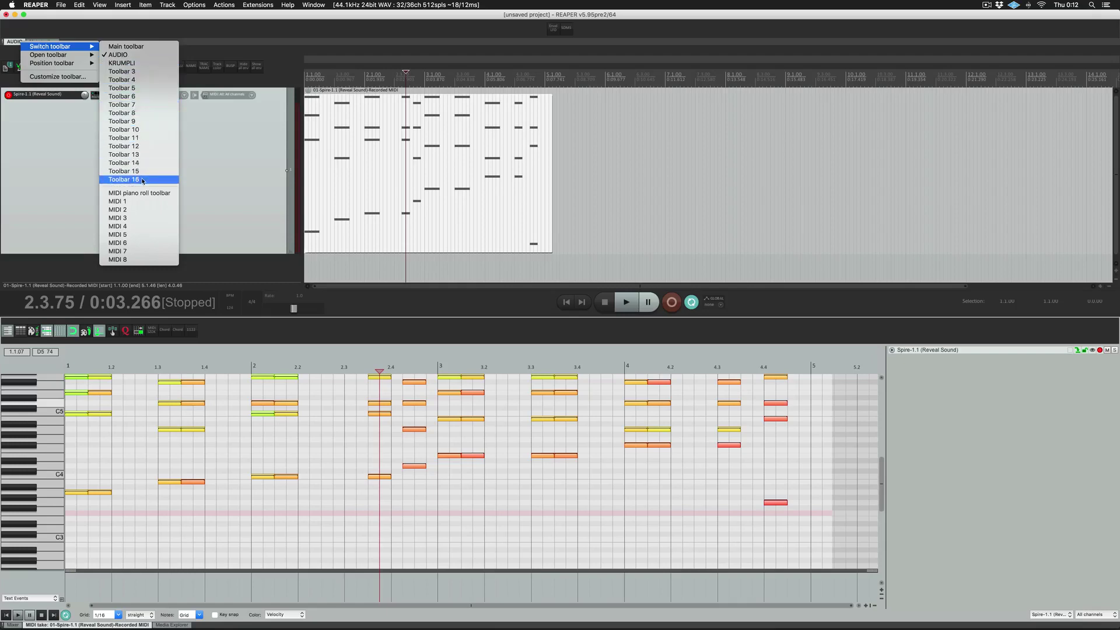
{"action": "left_click", "coordinate": [152, 146]}
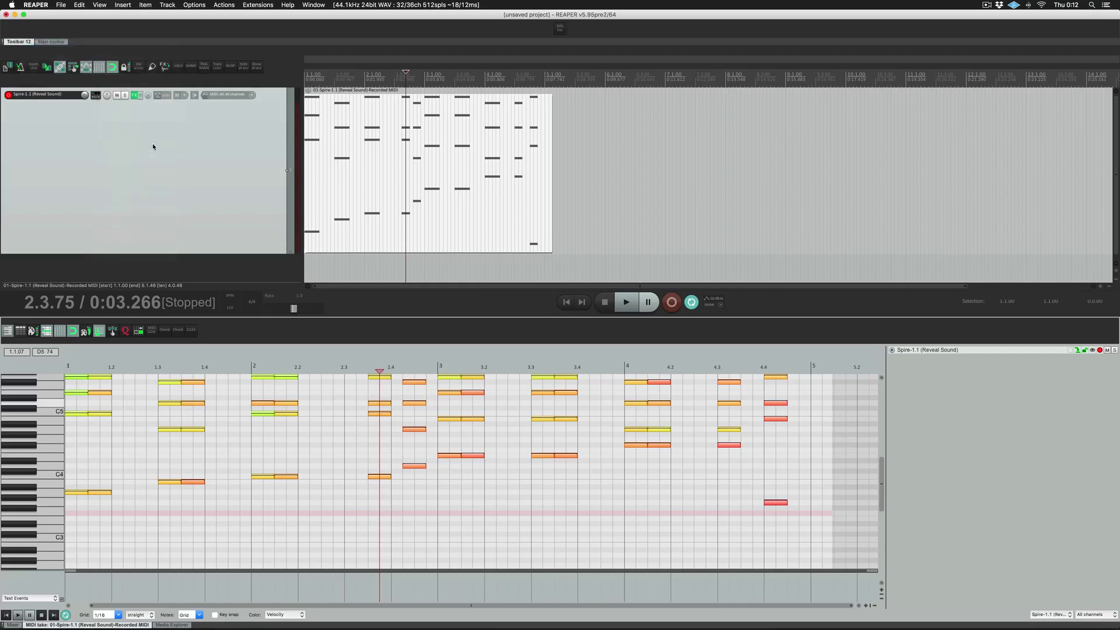
Open the list of MIDI toolbars that the piano roll toolbar can be switched to.
{"action": "right_click", "coordinate": [252, 328]}
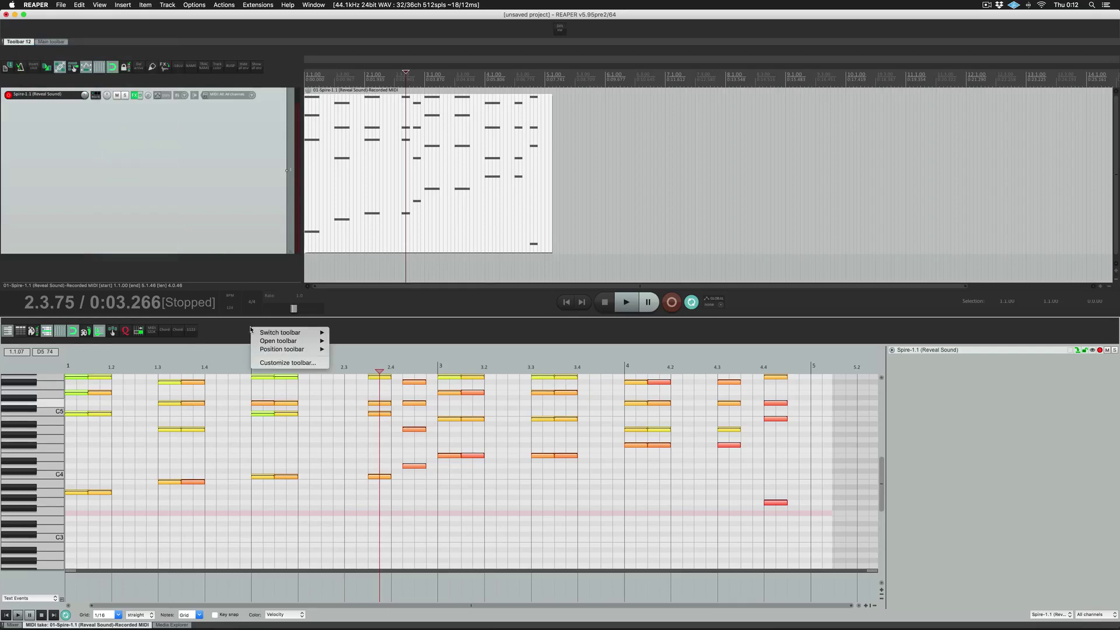
{"action": "mouse_move", "coordinate": [292, 333]}
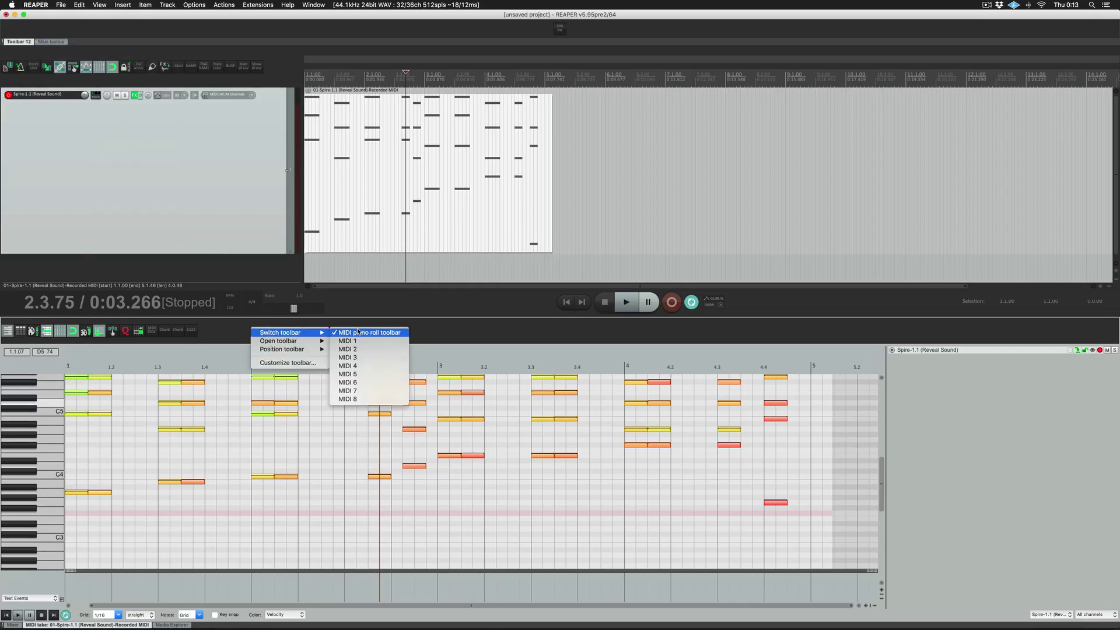